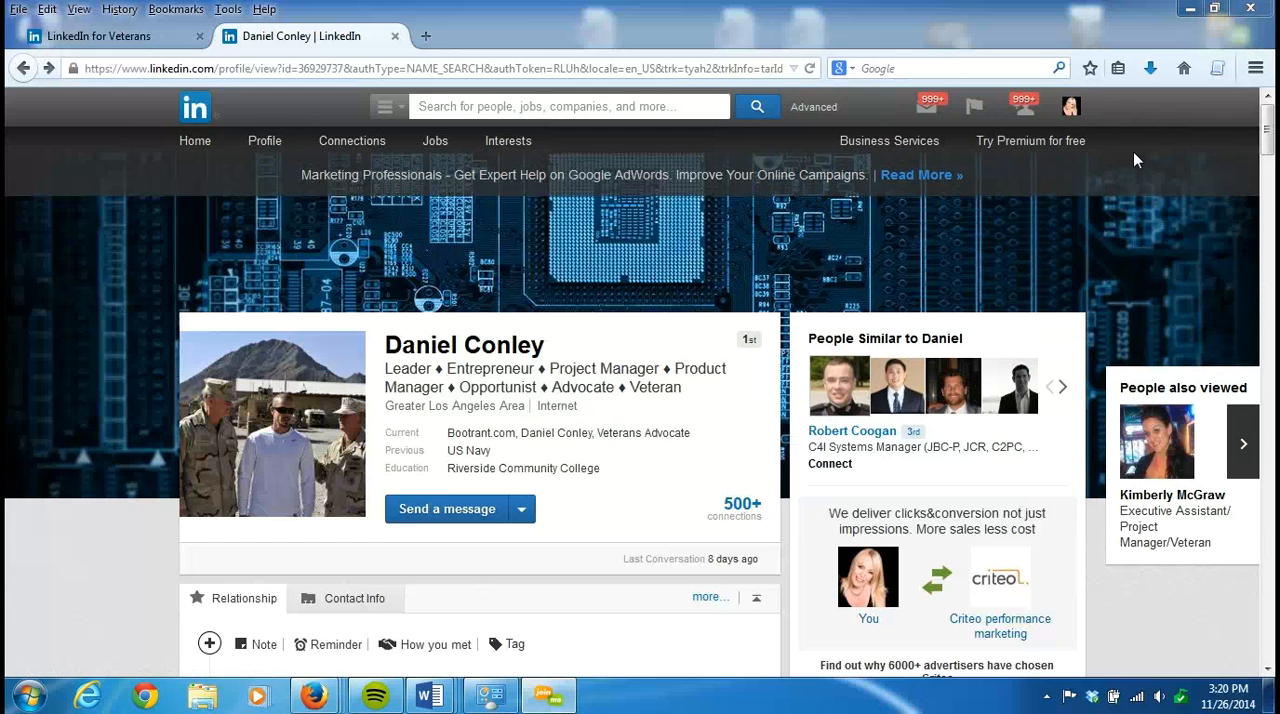
# - Open the account's Privacy & Settings page and submit the sign-in form to get access
pyautogui.moveTo(1076, 112)
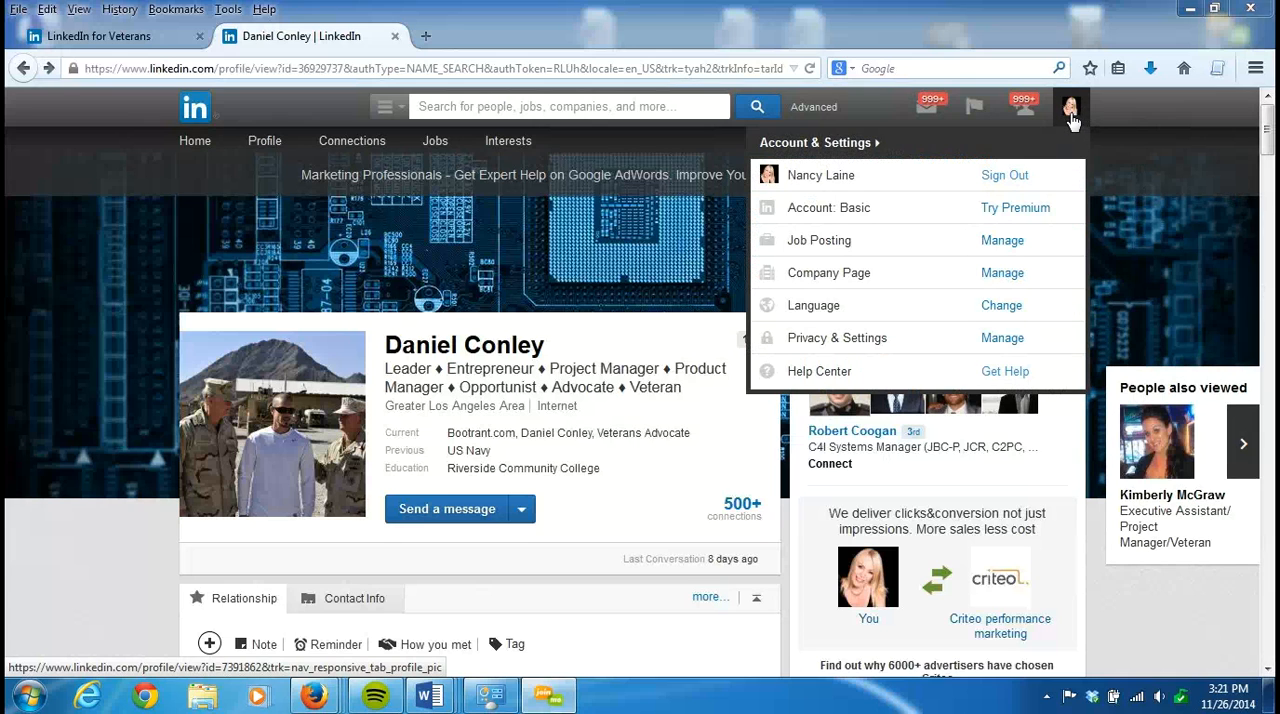
pyautogui.click(879, 344)
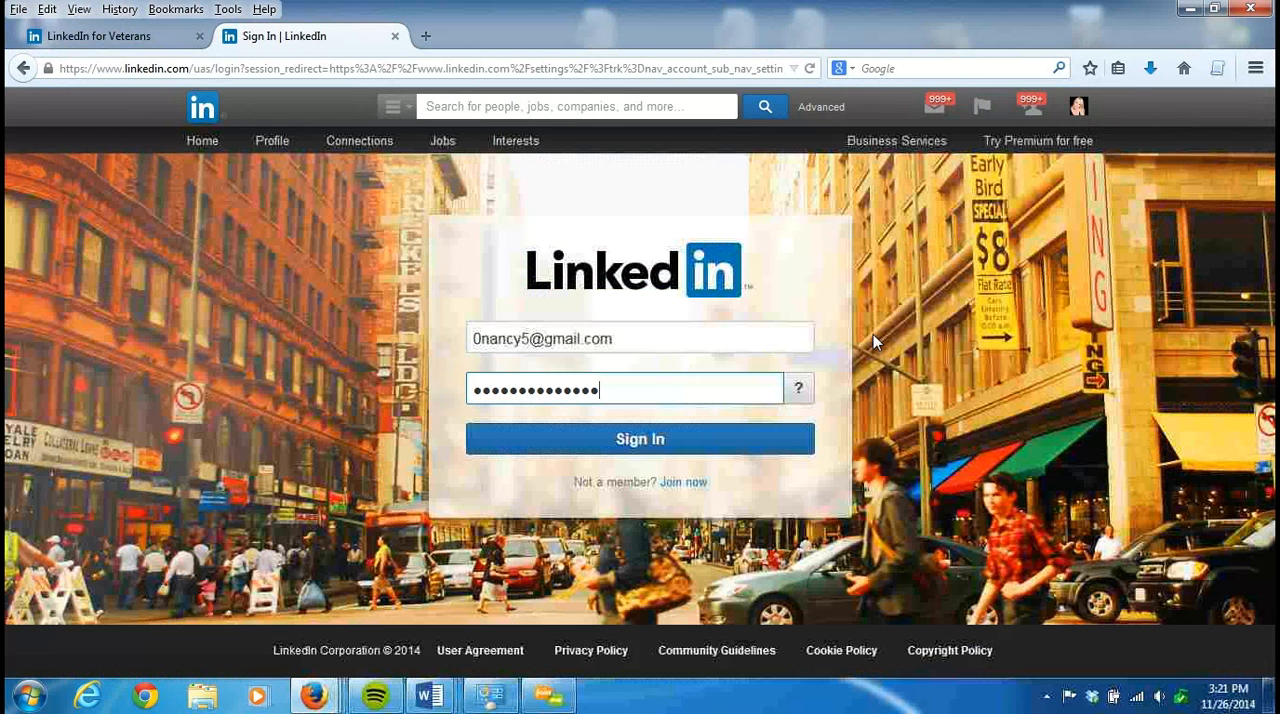
pyautogui.click(619, 441)
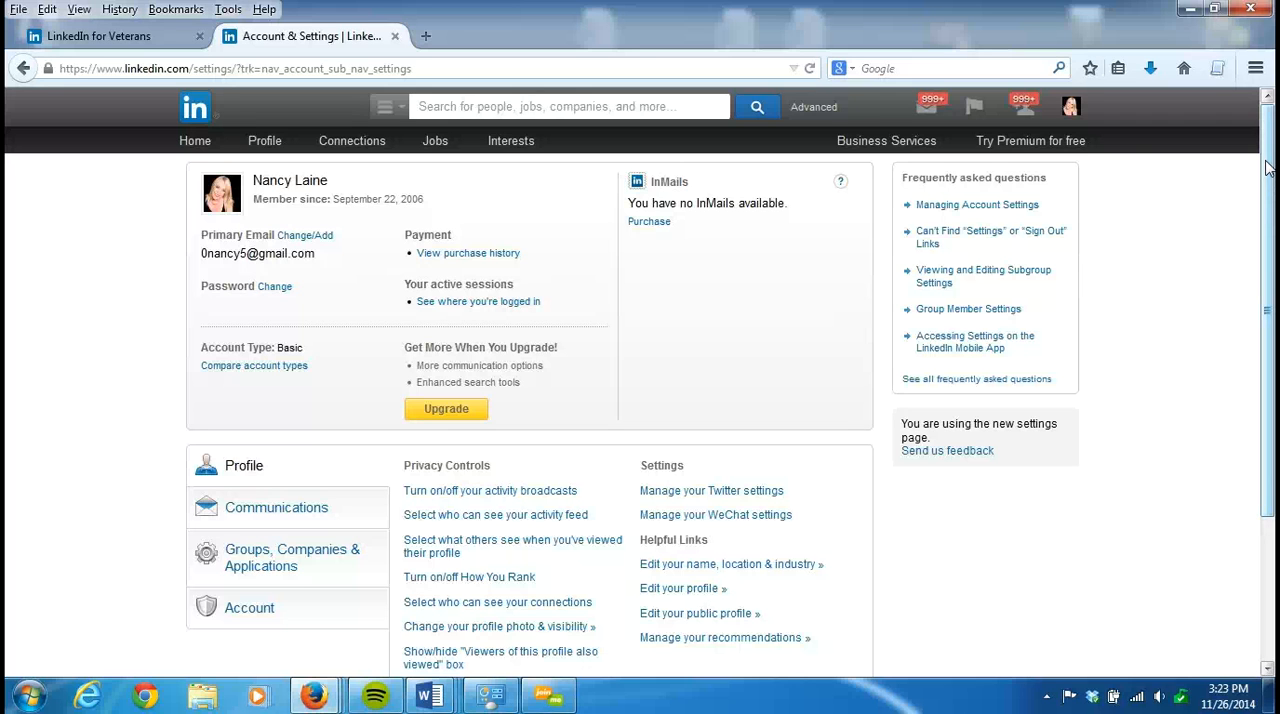
# - Look over the profile privacy controls and examine the Activity broadcasts setting, closing its dialog without saving
pyautogui.moveTo(1268, 171); pyautogui.dragTo(1268, 454)
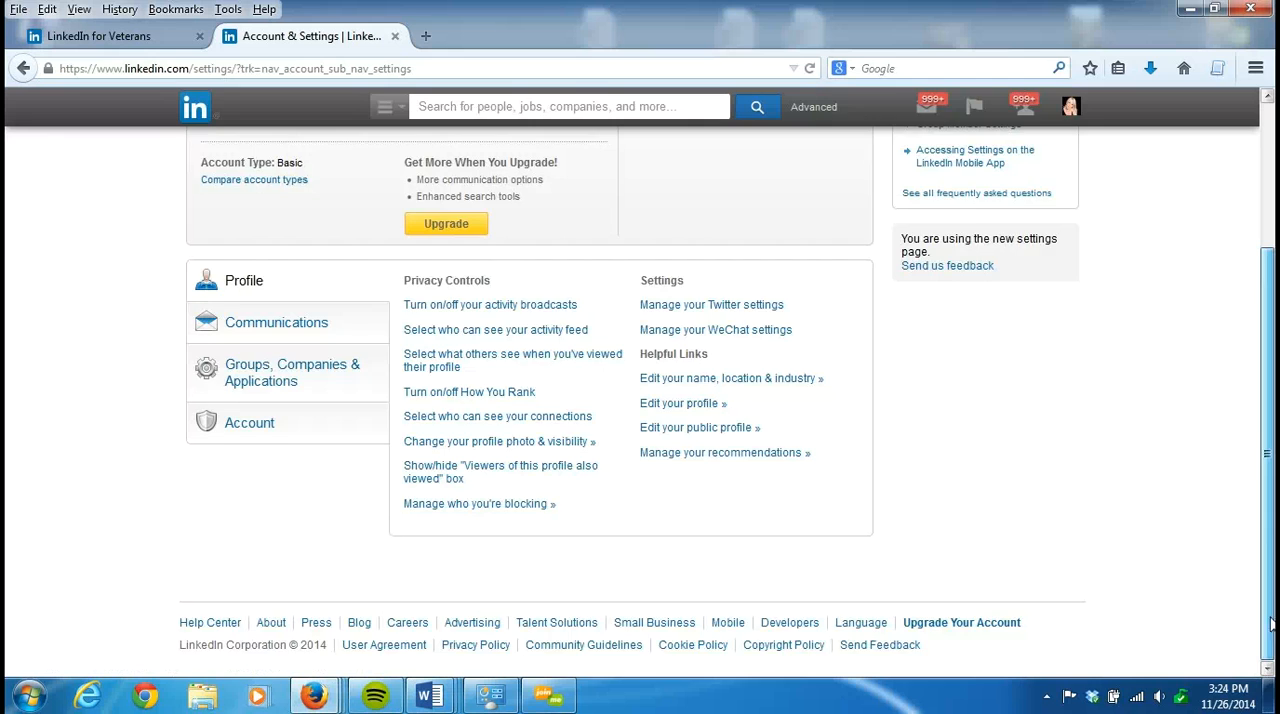
pyautogui.moveTo(1272, 627); pyautogui.dragTo(1268, 472)
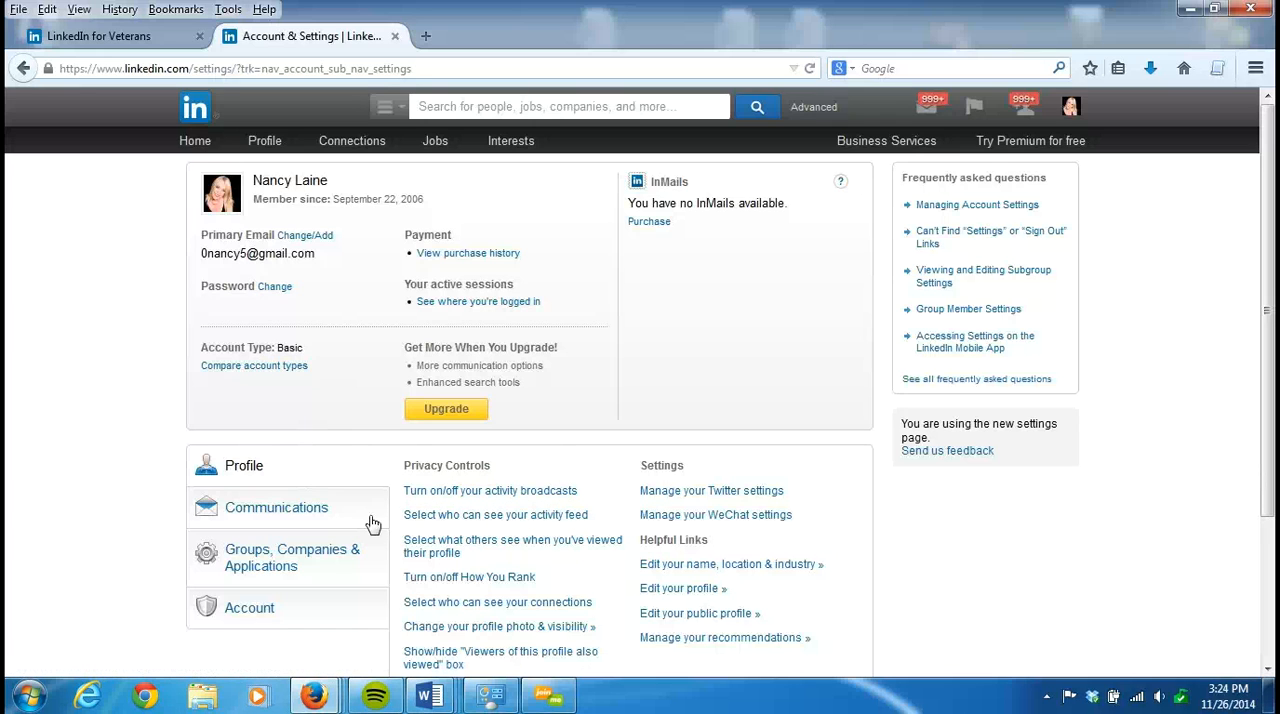
pyautogui.click(536, 491)
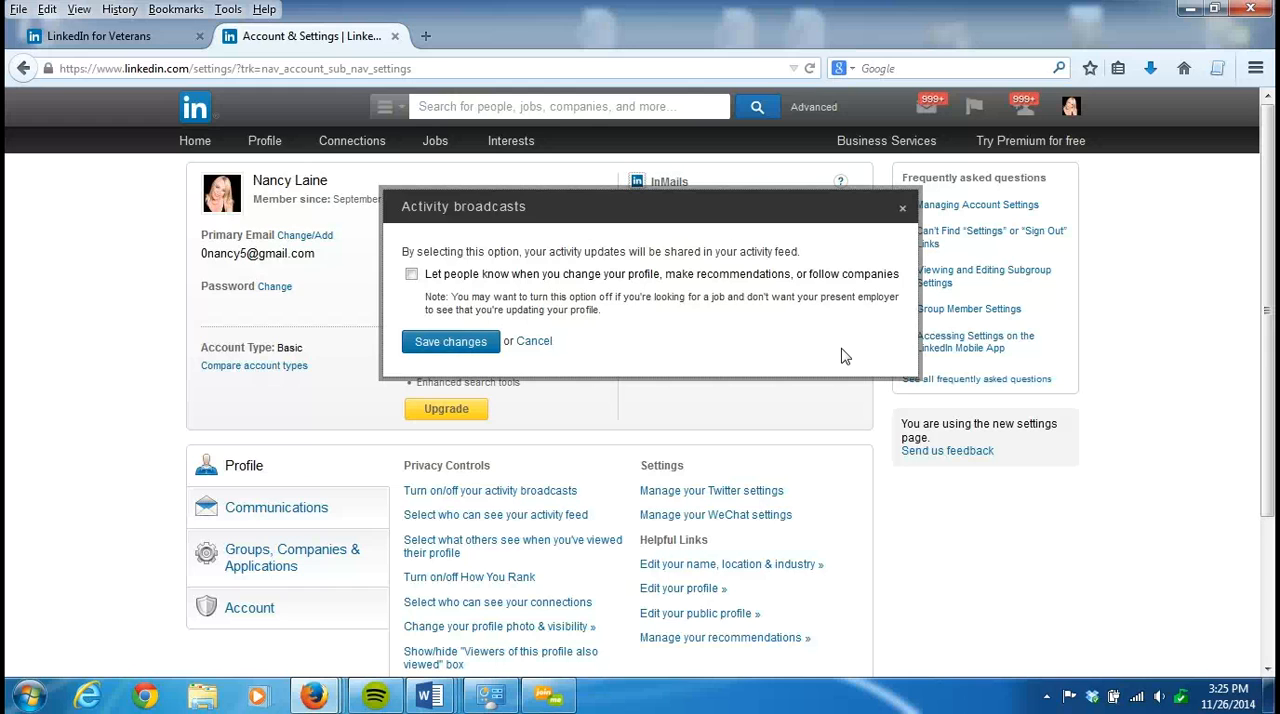
pyautogui.click(903, 212)
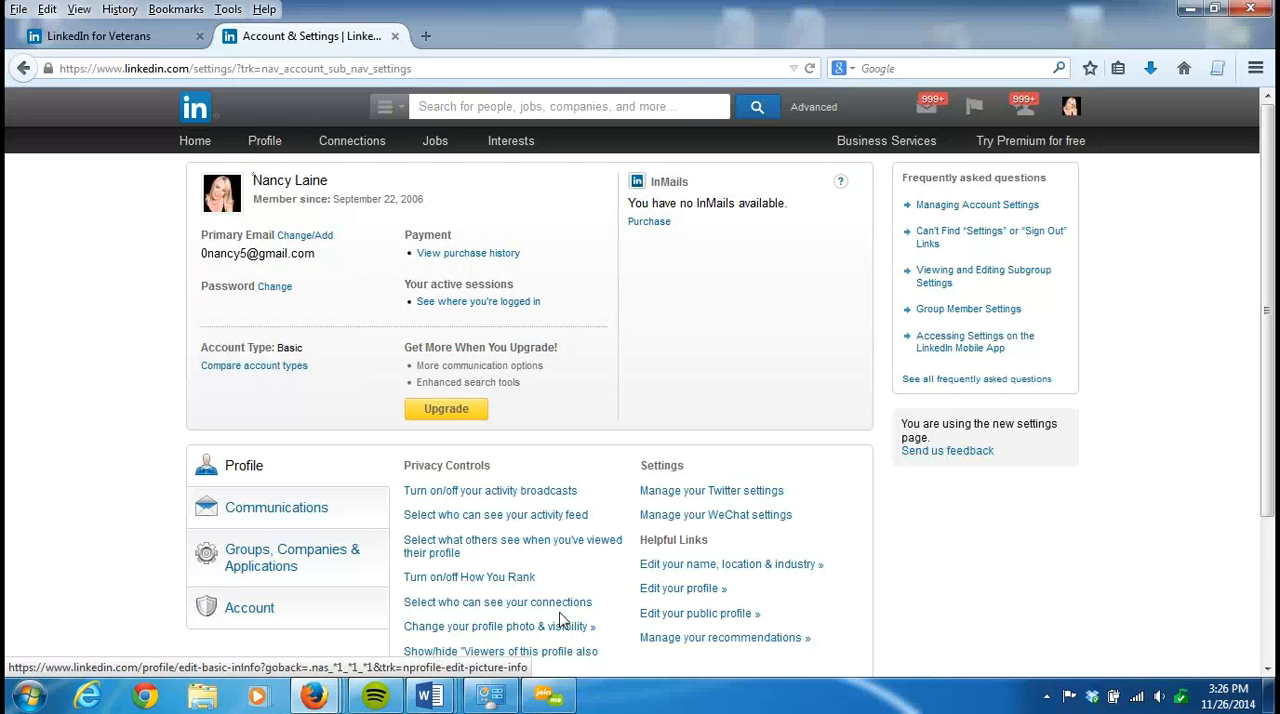
# - Examine what others see when you've viewed their profile and the "Viewers of this profile also viewed" setting, closing both dialogs without saving
pyautogui.click(564, 549)
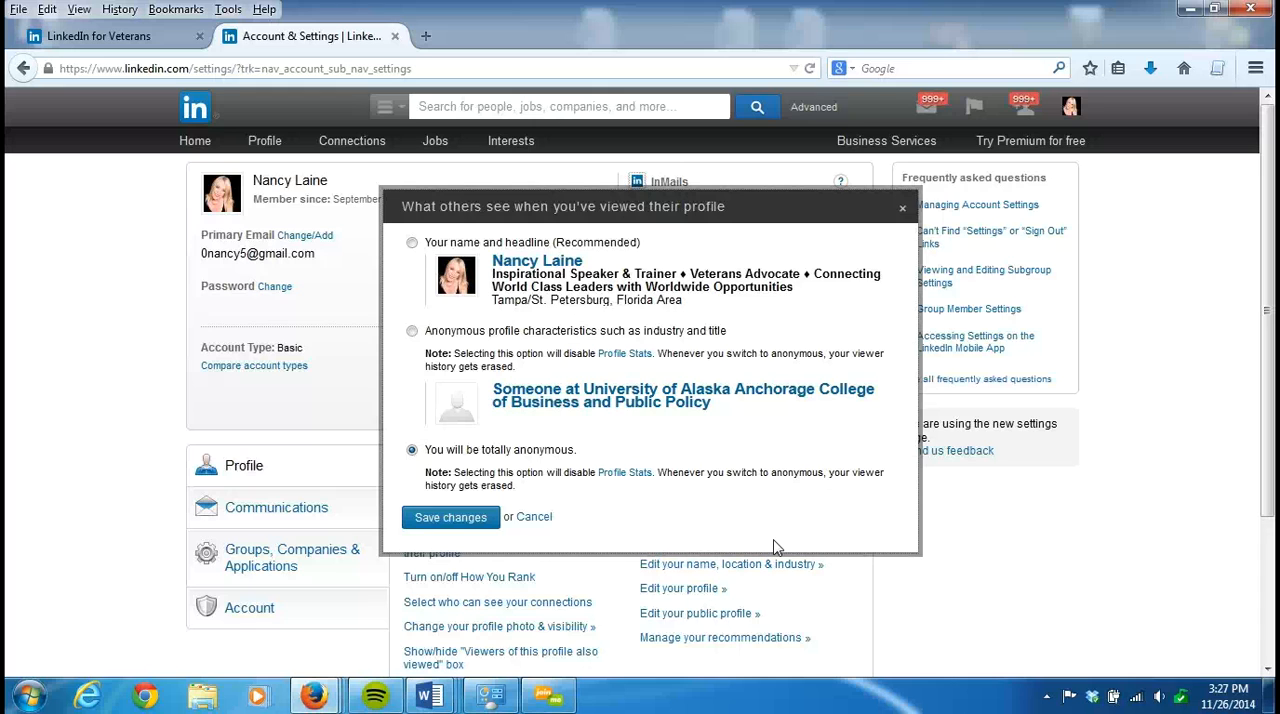
pyautogui.click(903, 213)
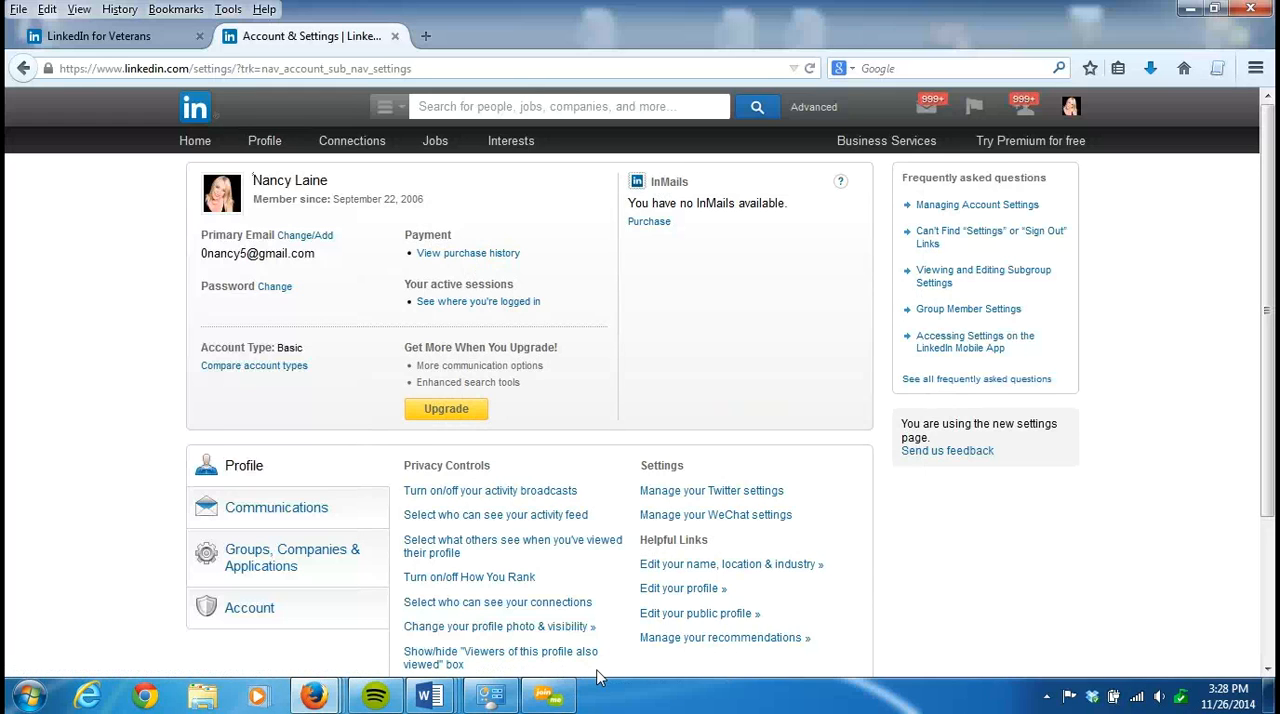
pyautogui.click(552, 658)
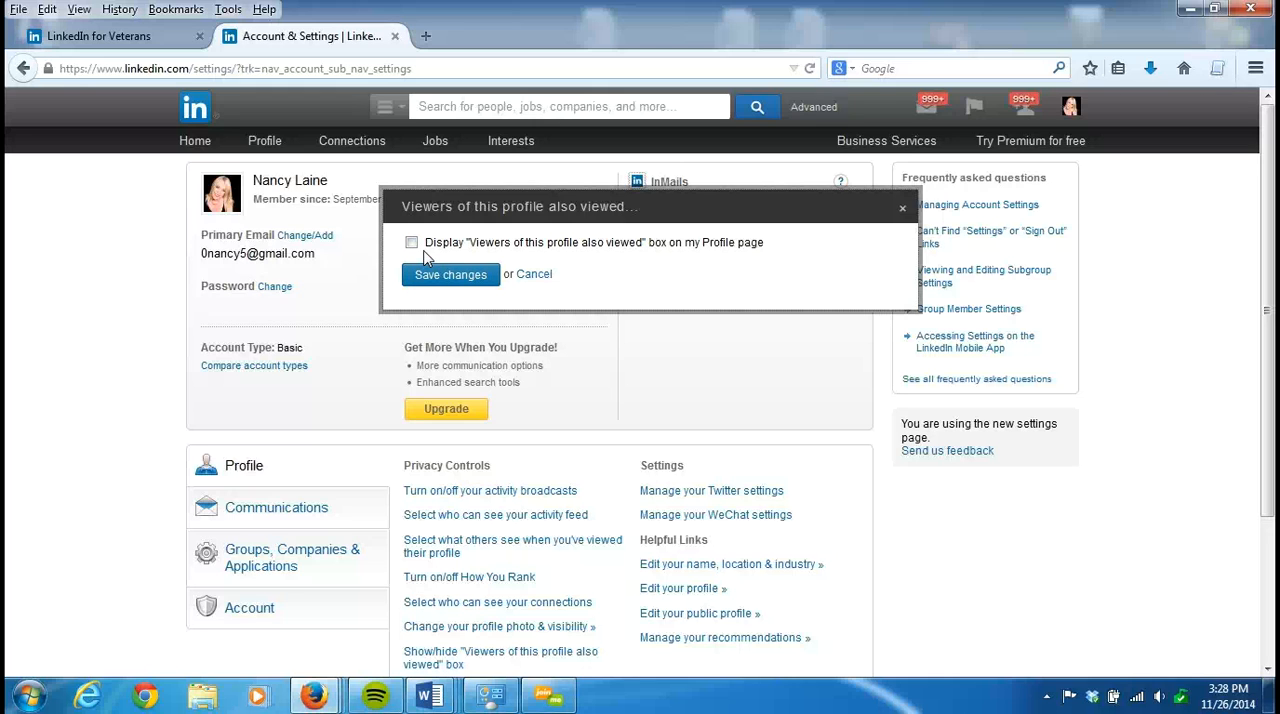
pyautogui.click(902, 214)
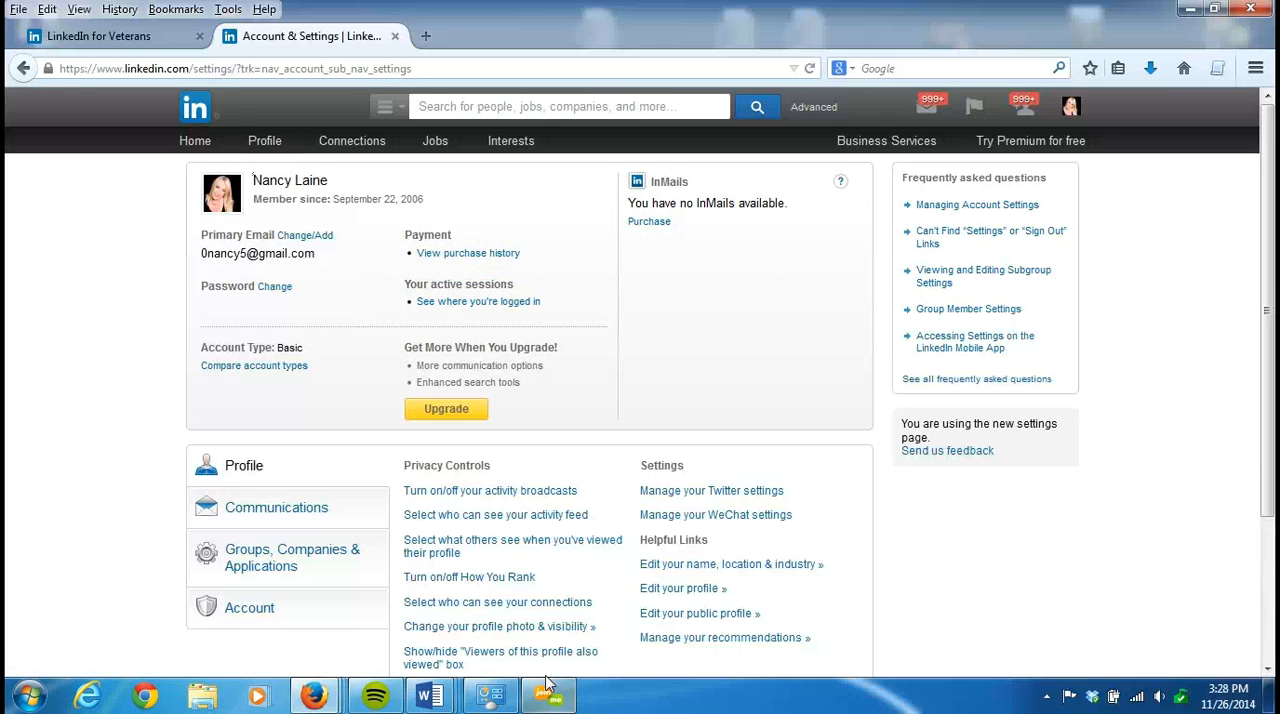
# - Examine the options for who can see your connections and close the dialog without saving
pyautogui.click(550, 608)
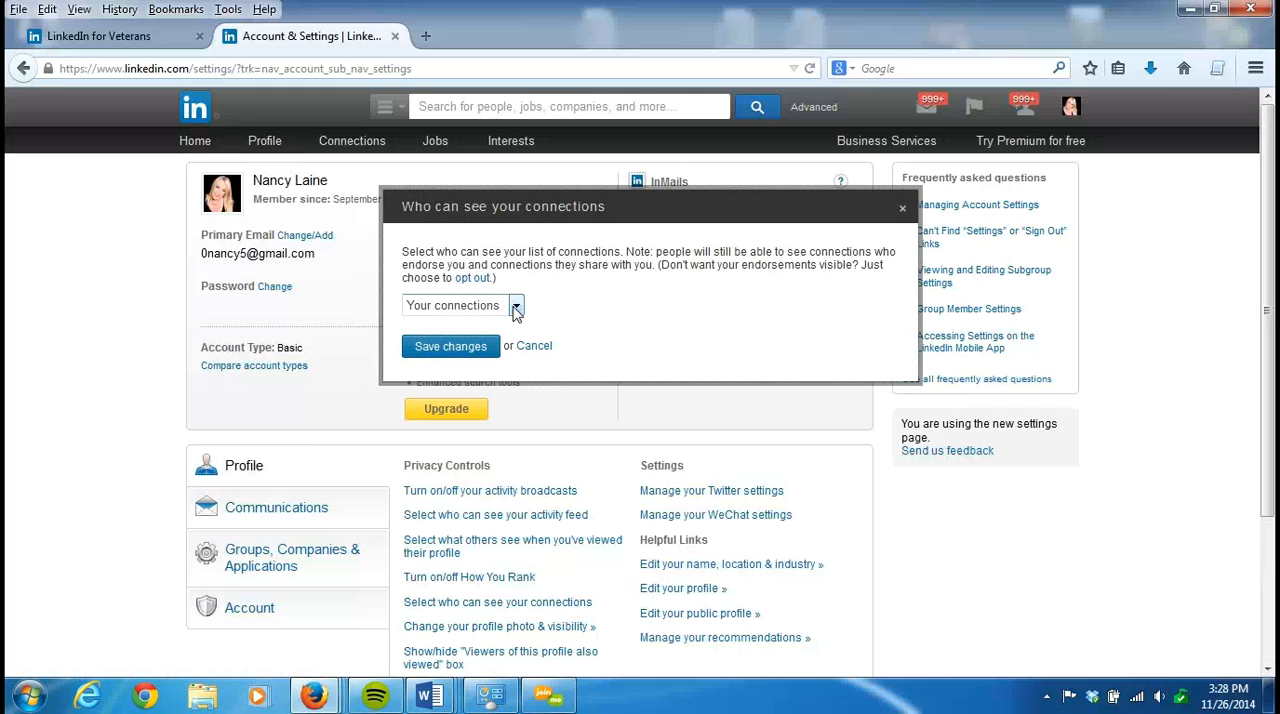
pyautogui.click(516, 310)
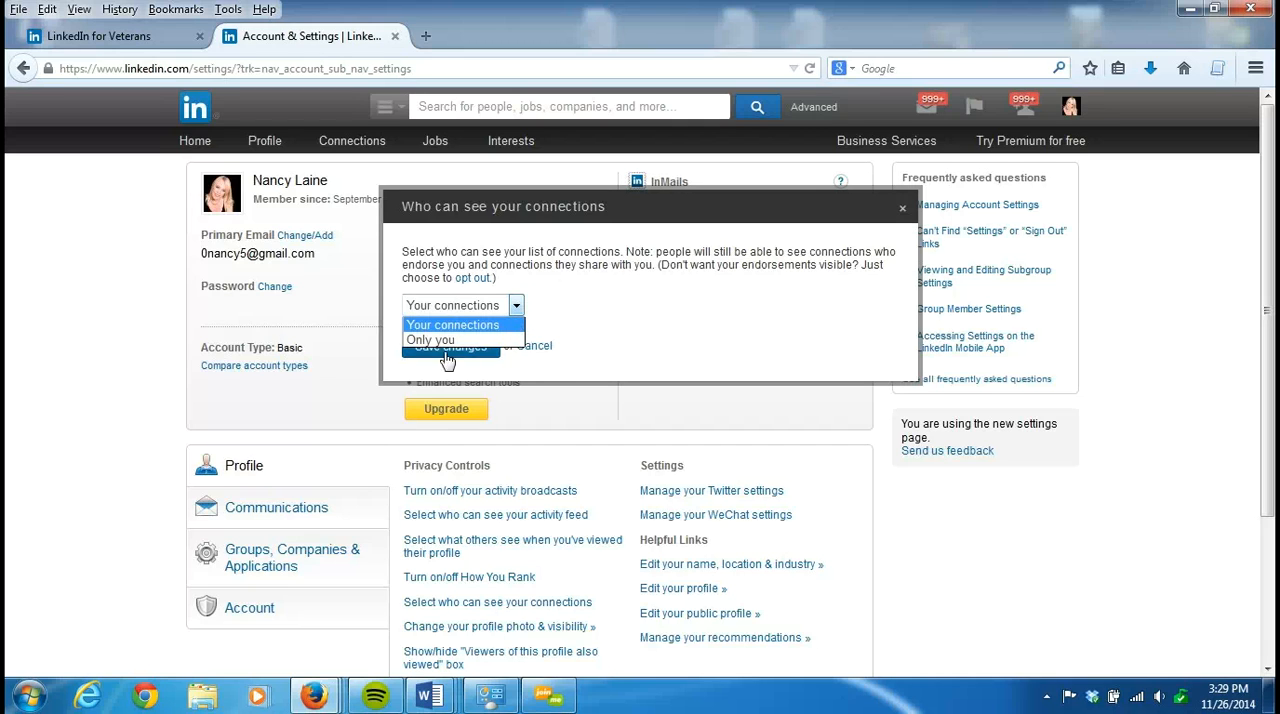
pyautogui.click(812, 331)
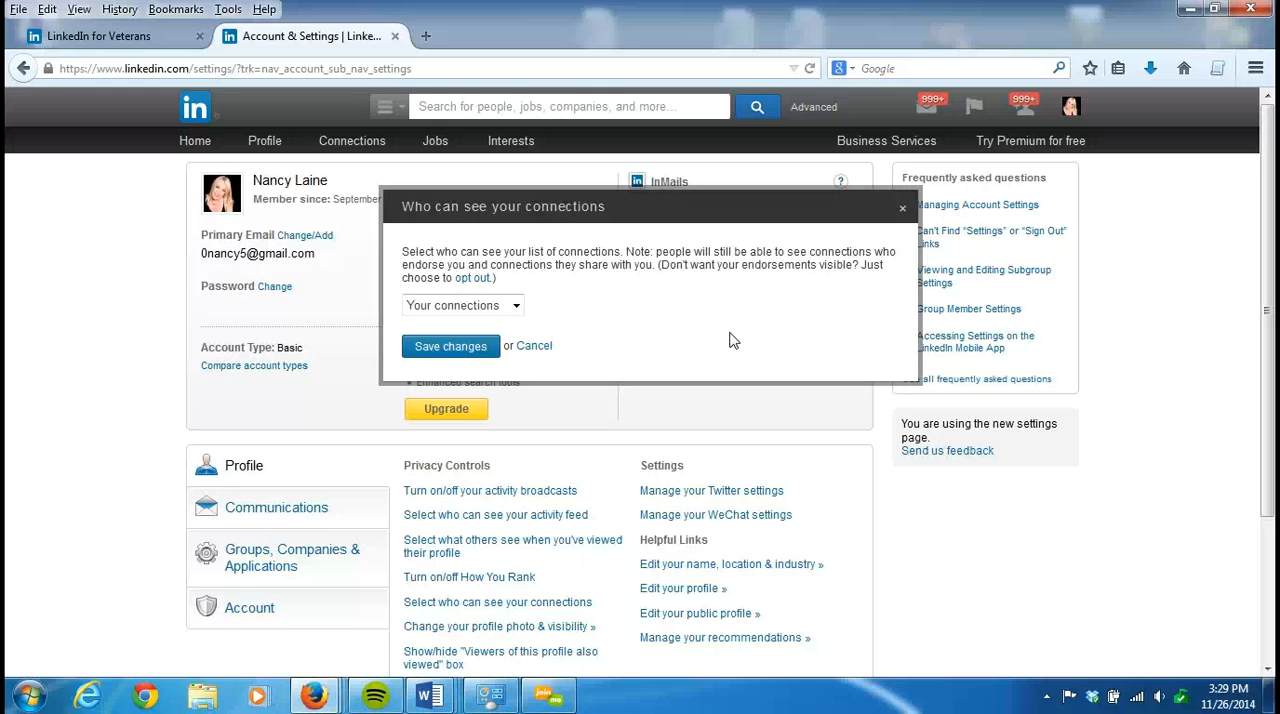
pyautogui.click(903, 212)
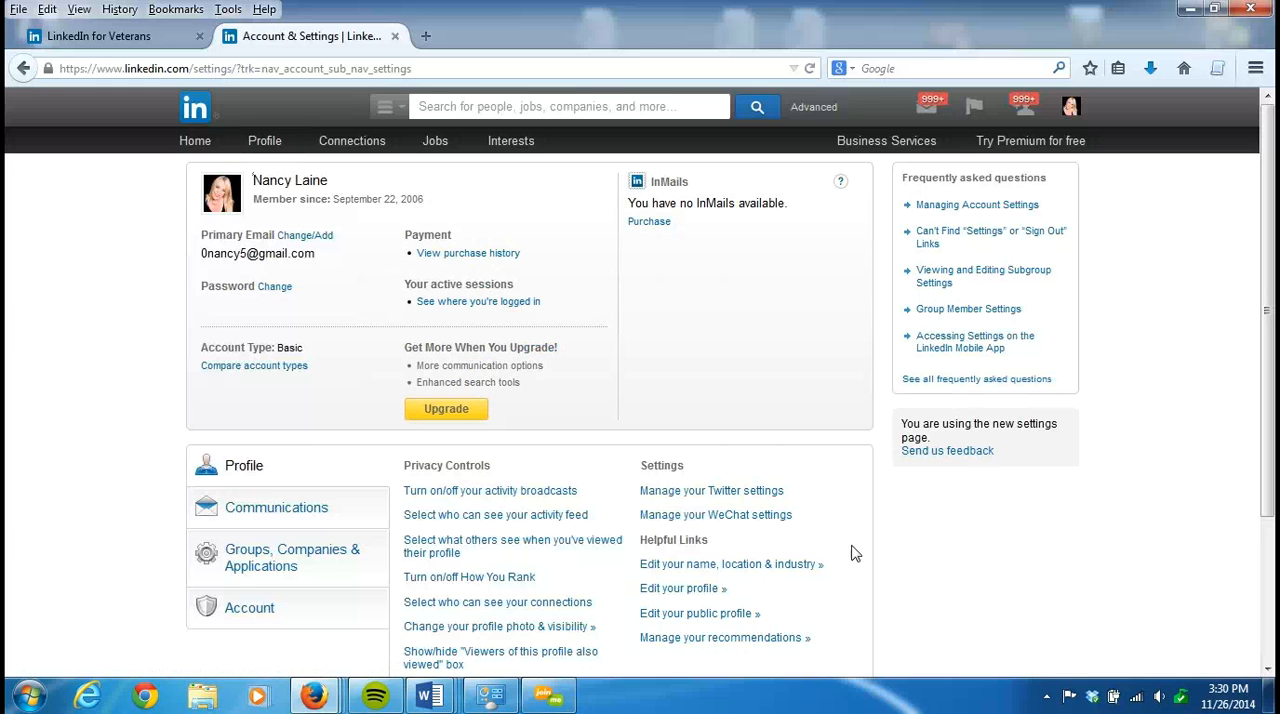
# - Open the email frequency page from the Communications settings and examine the options for messages from other members
pyautogui.click(348, 513)
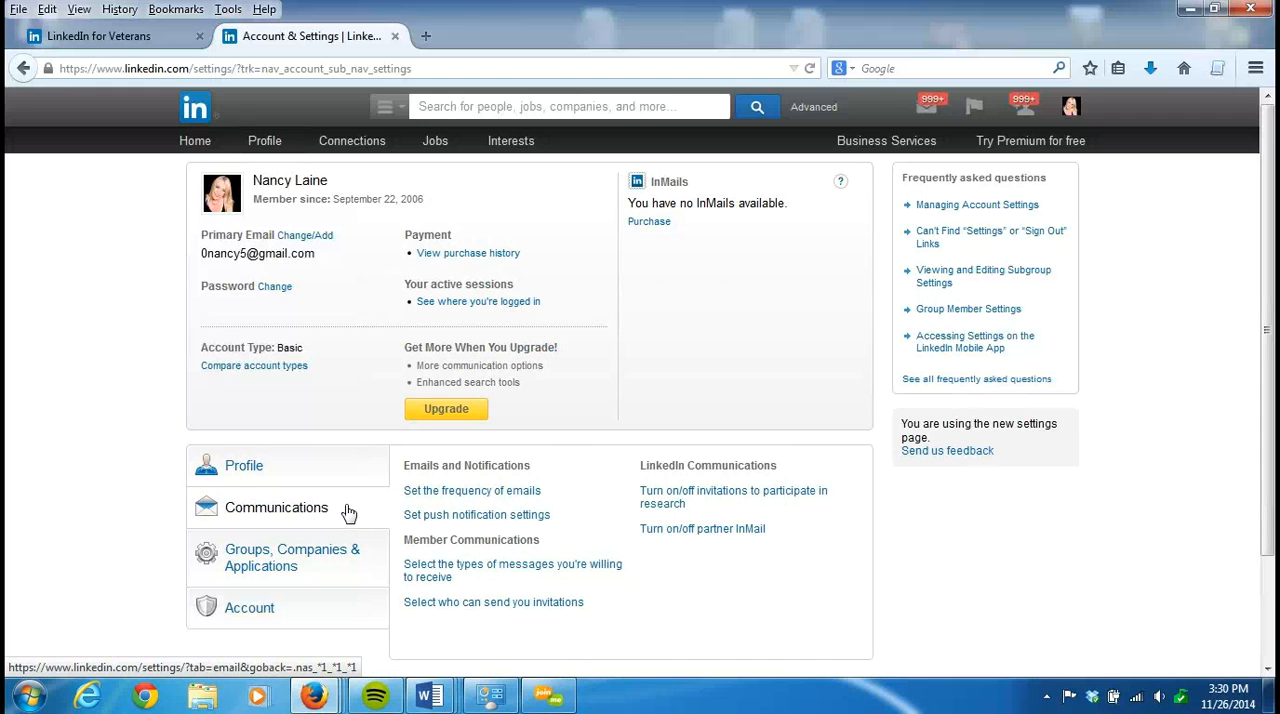
pyautogui.click(519, 493)
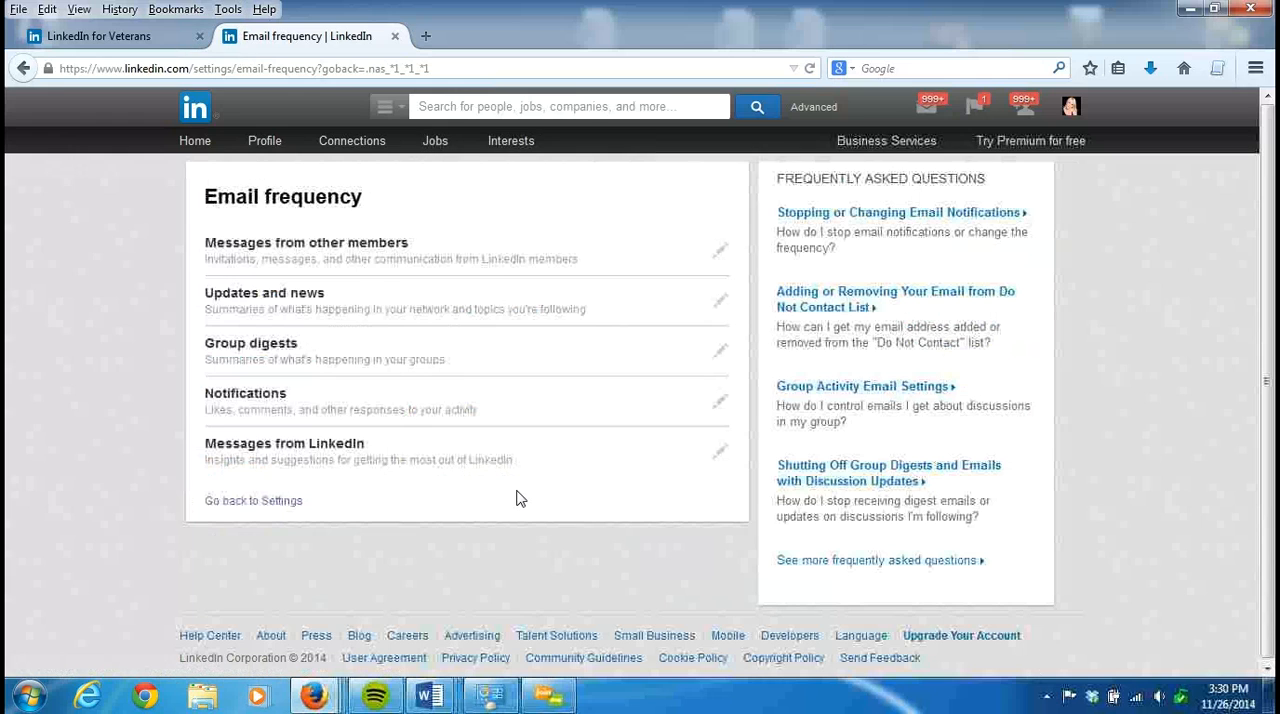
pyautogui.click(721, 253)
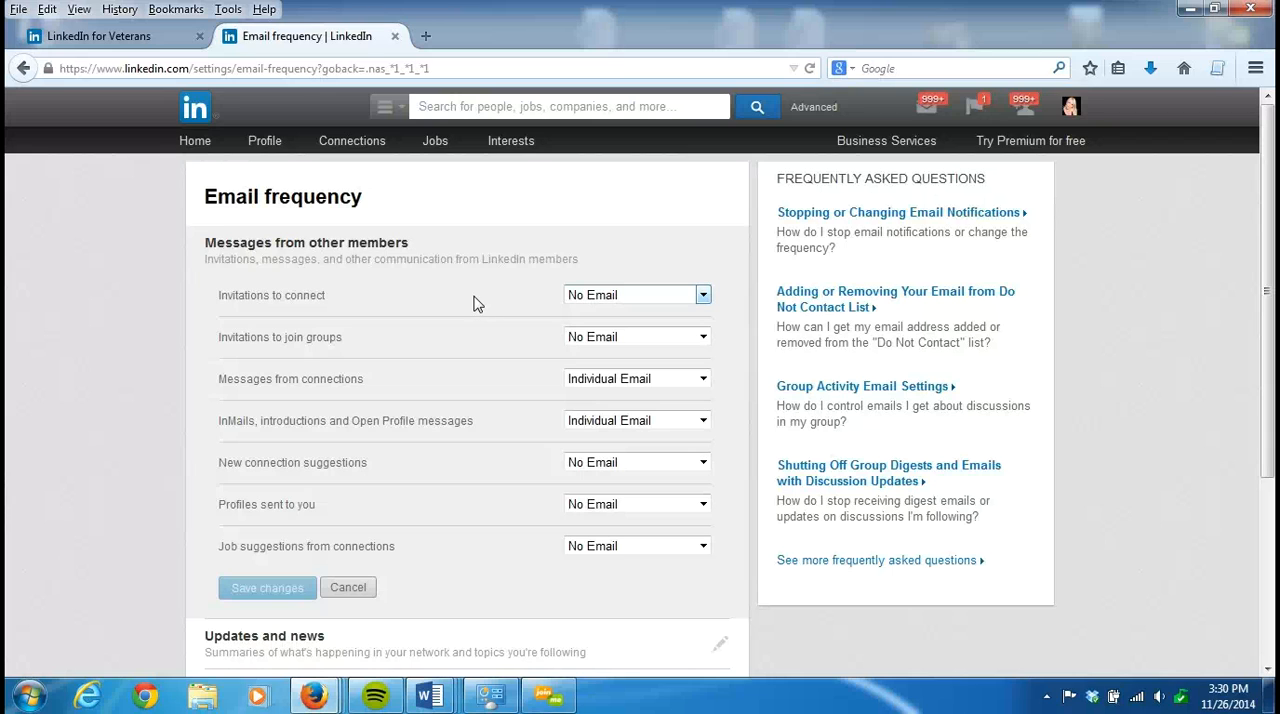
pyautogui.press('Tab')
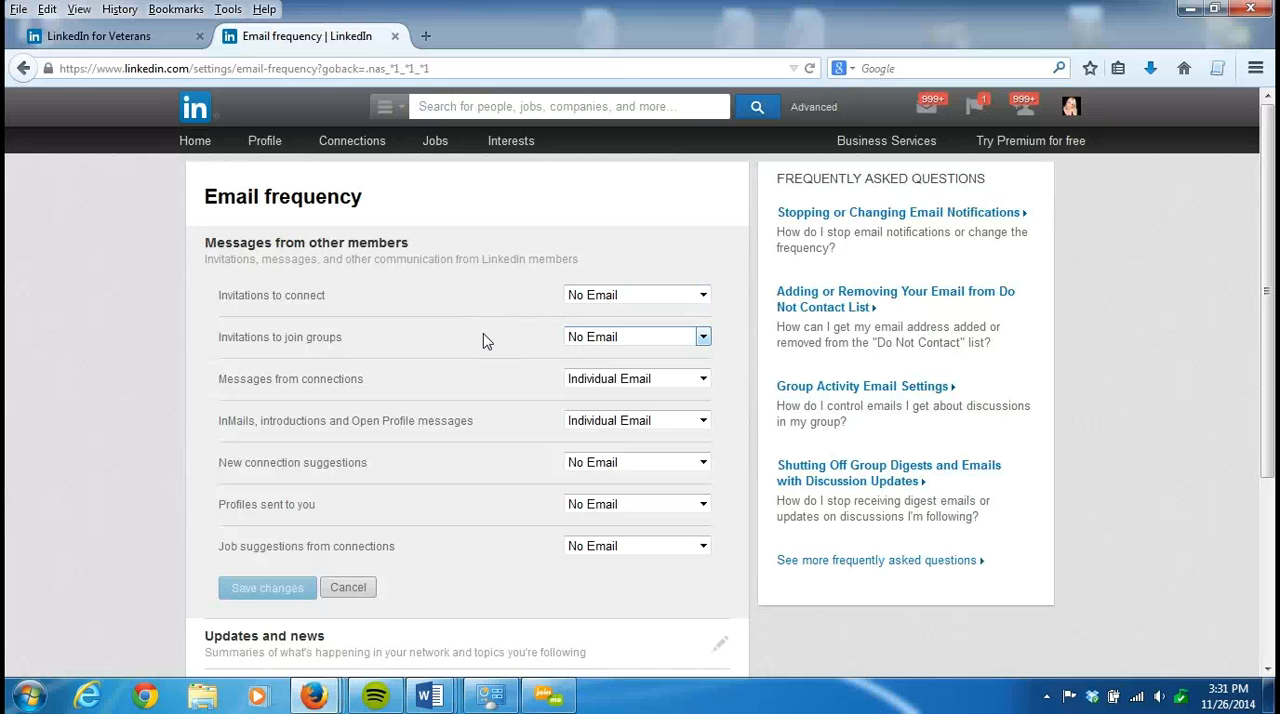
pyautogui.press('Tab')
# - Expand the Group digests email settings and examine the frequency choices for the Advisory Board Members group
pyautogui.moveTo(1268, 268); pyautogui.dragTo(1273, 451)
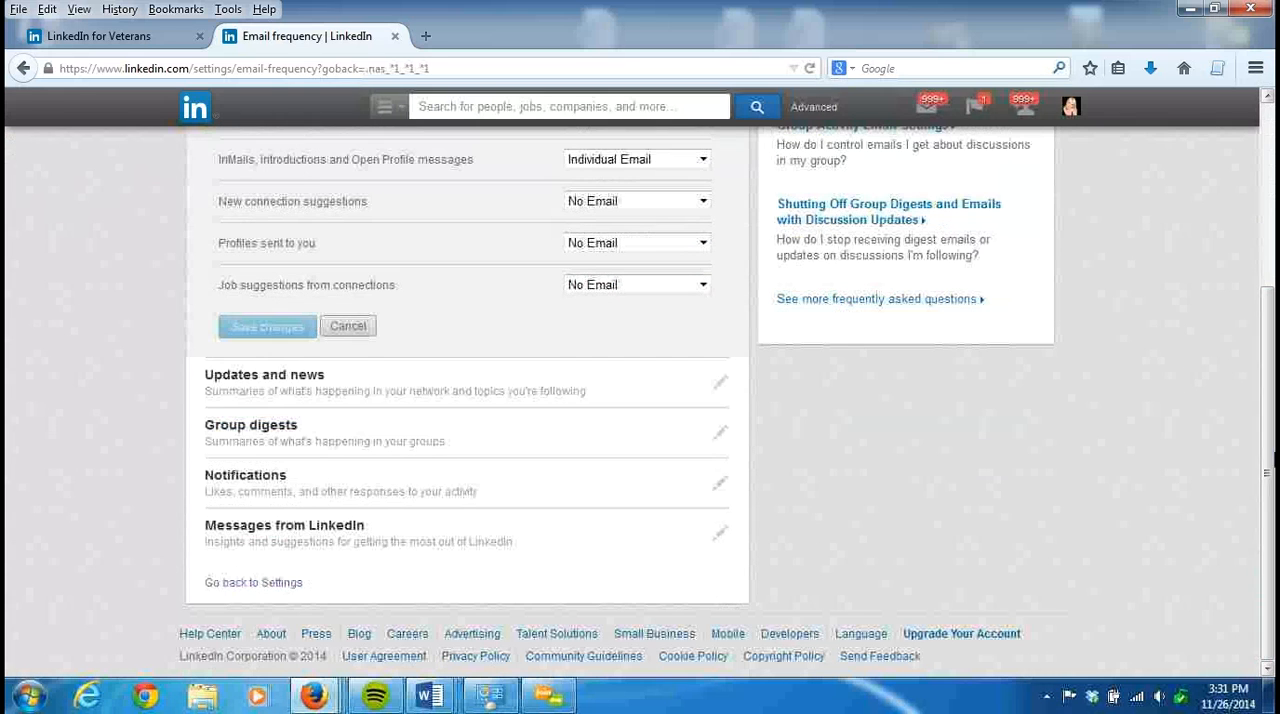
pyautogui.click(722, 434)
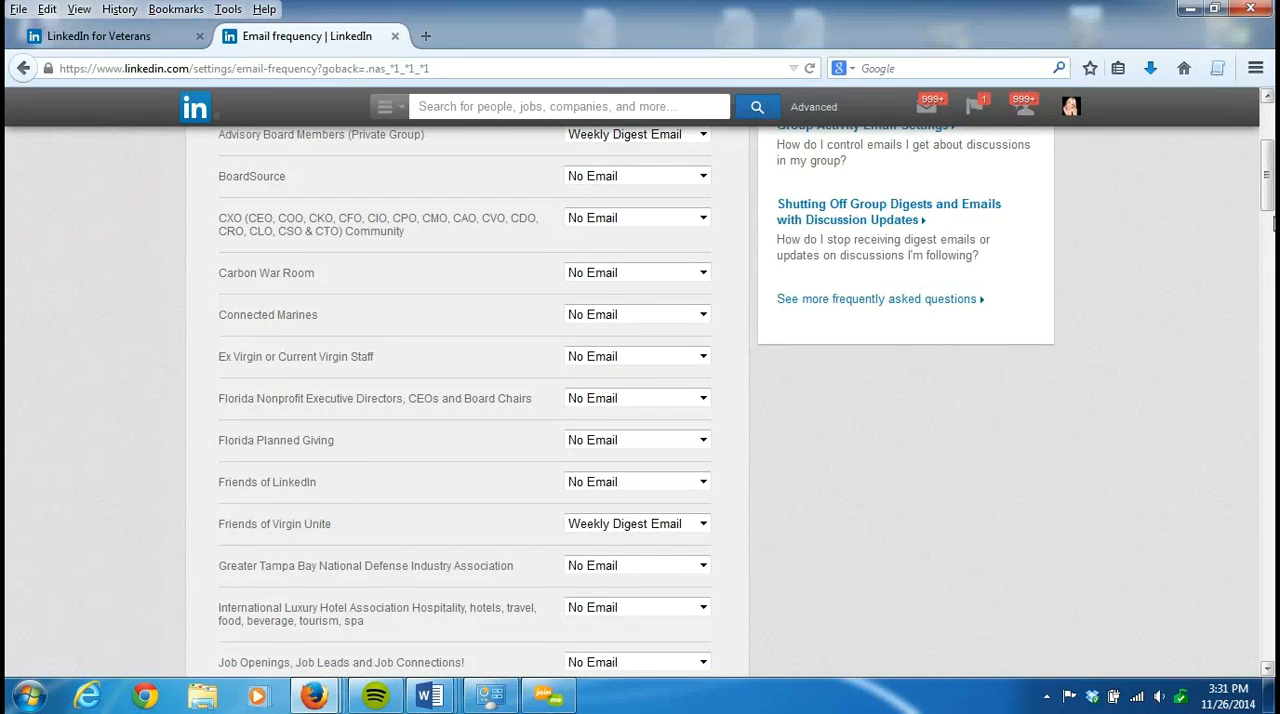
pyautogui.scroll(5, 866, 341)
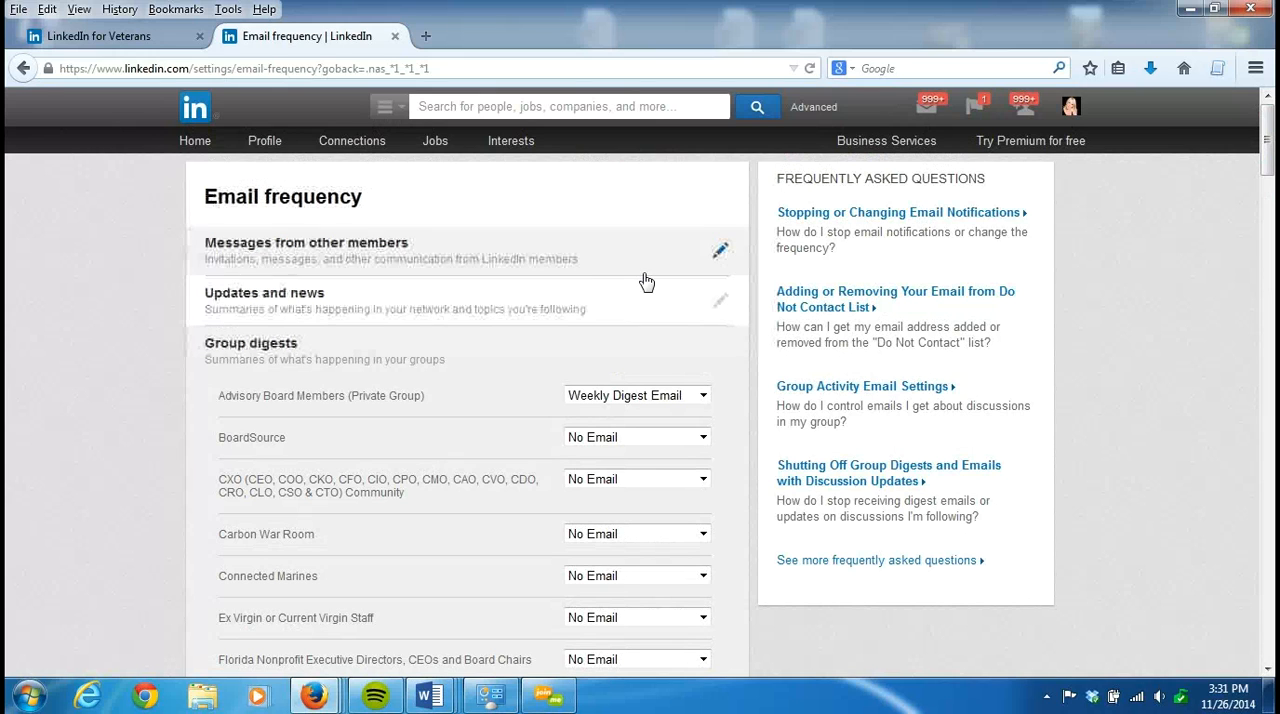
pyautogui.click(704, 397)
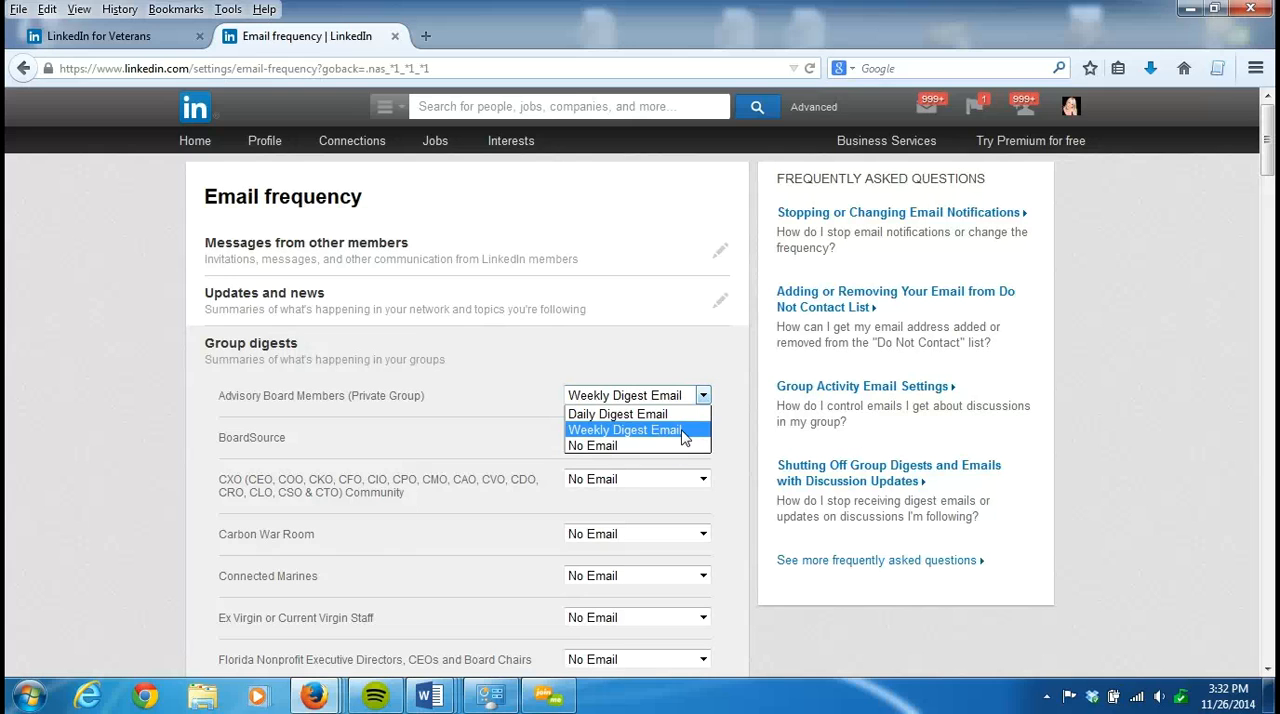
pyautogui.click(733, 428)
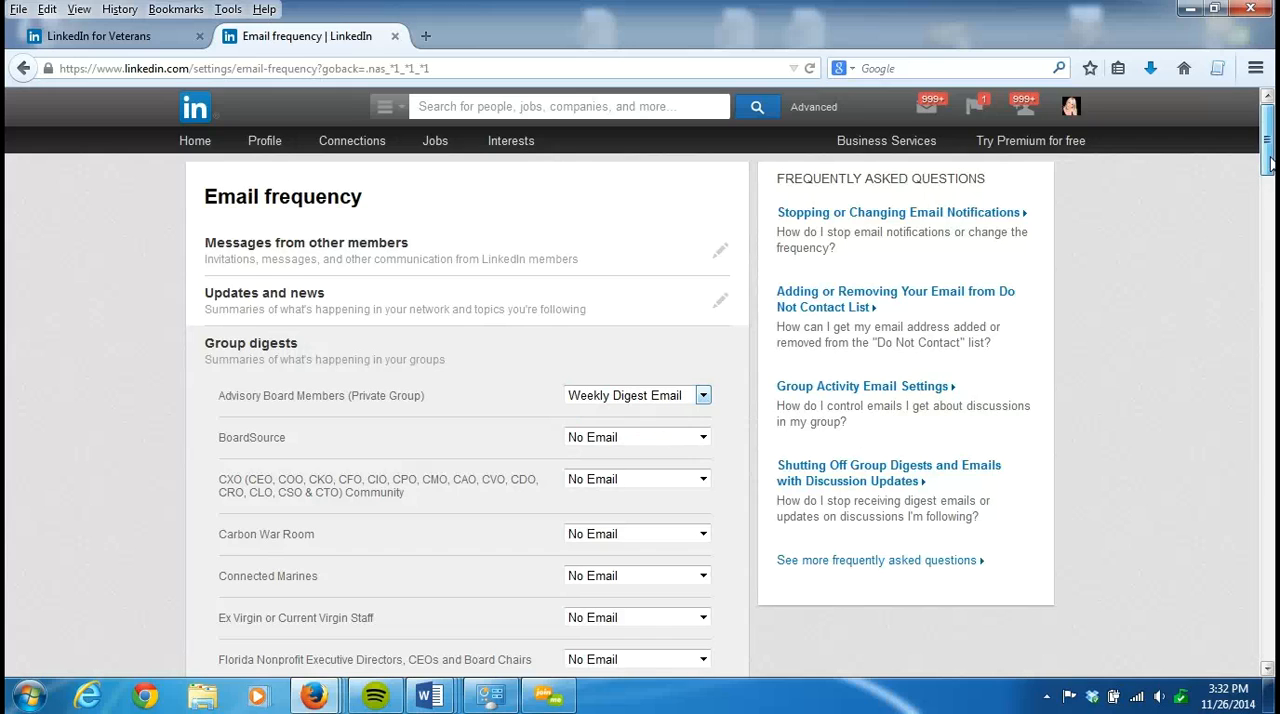
# - Look through the digest email frequency of every group in the Group digests list
pyautogui.scroll(-4, 1268, 163)
pyautogui.scroll(-15, 1268, 170)
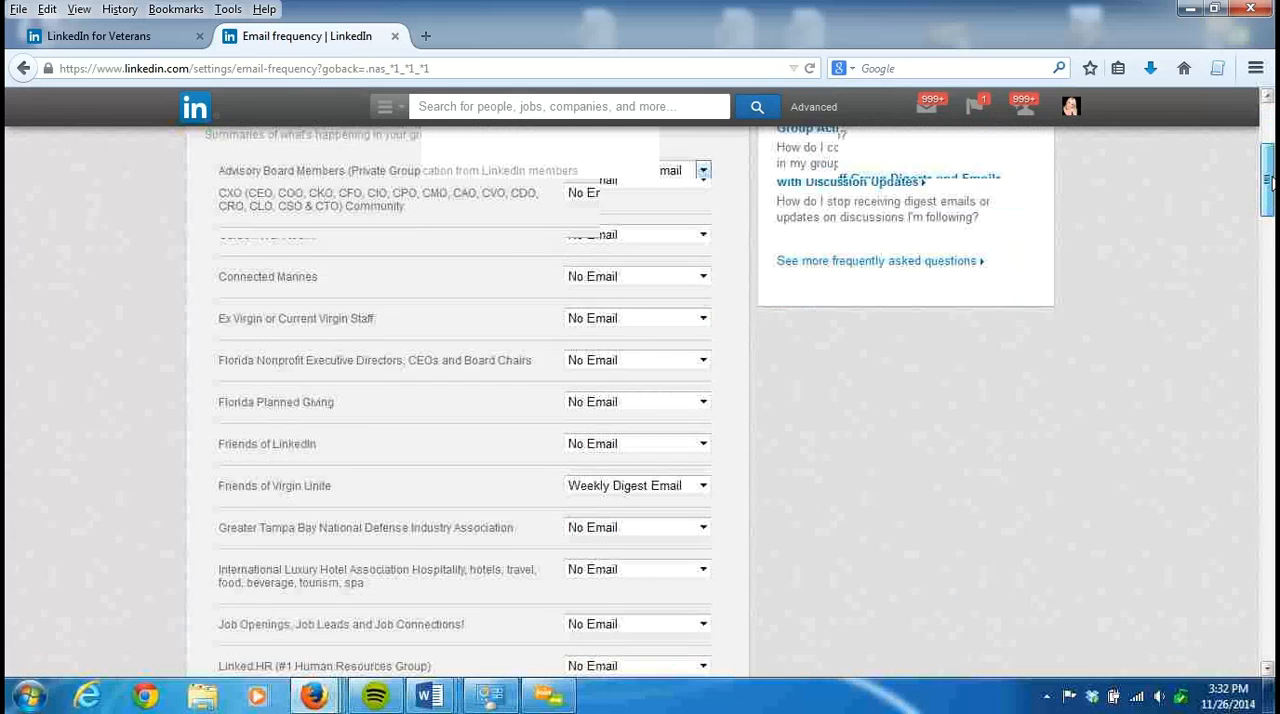
pyautogui.scroll(-8, 1268, 170)
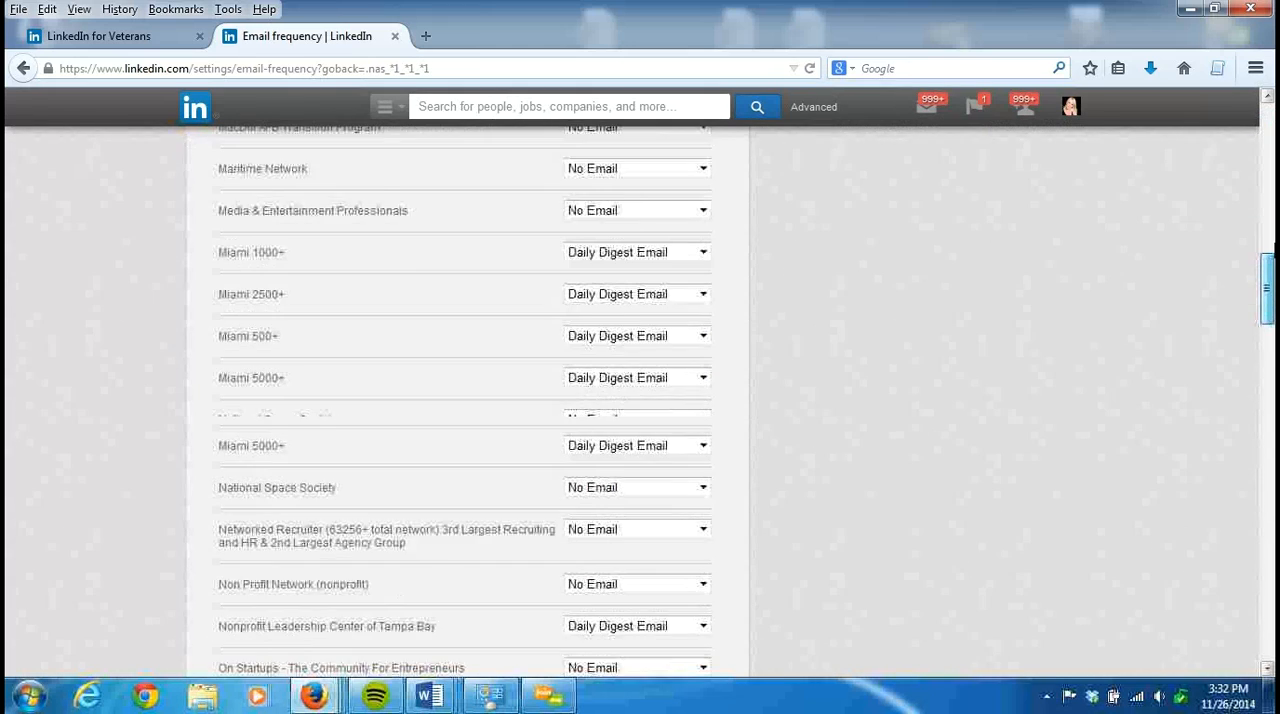
pyautogui.scroll(-1, 1268, 170)
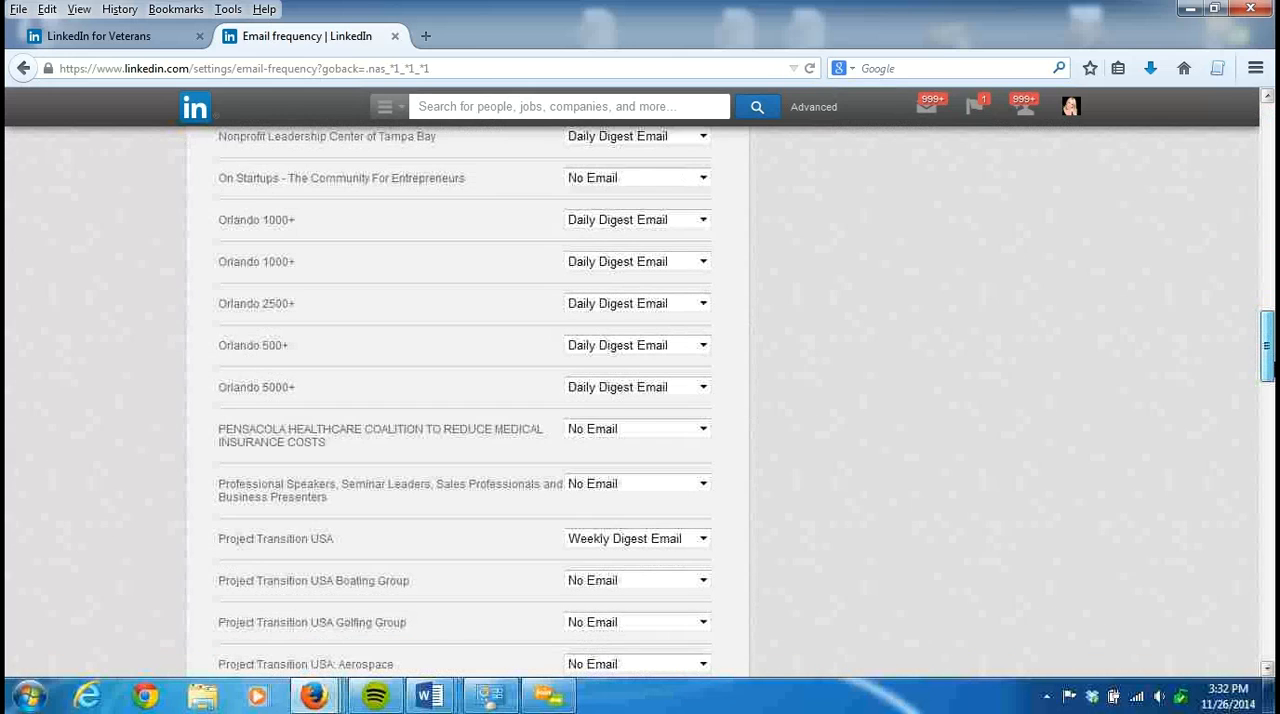
pyautogui.scroll(-3, 1268, 170)
pyautogui.scroll(-8, 464, 400)
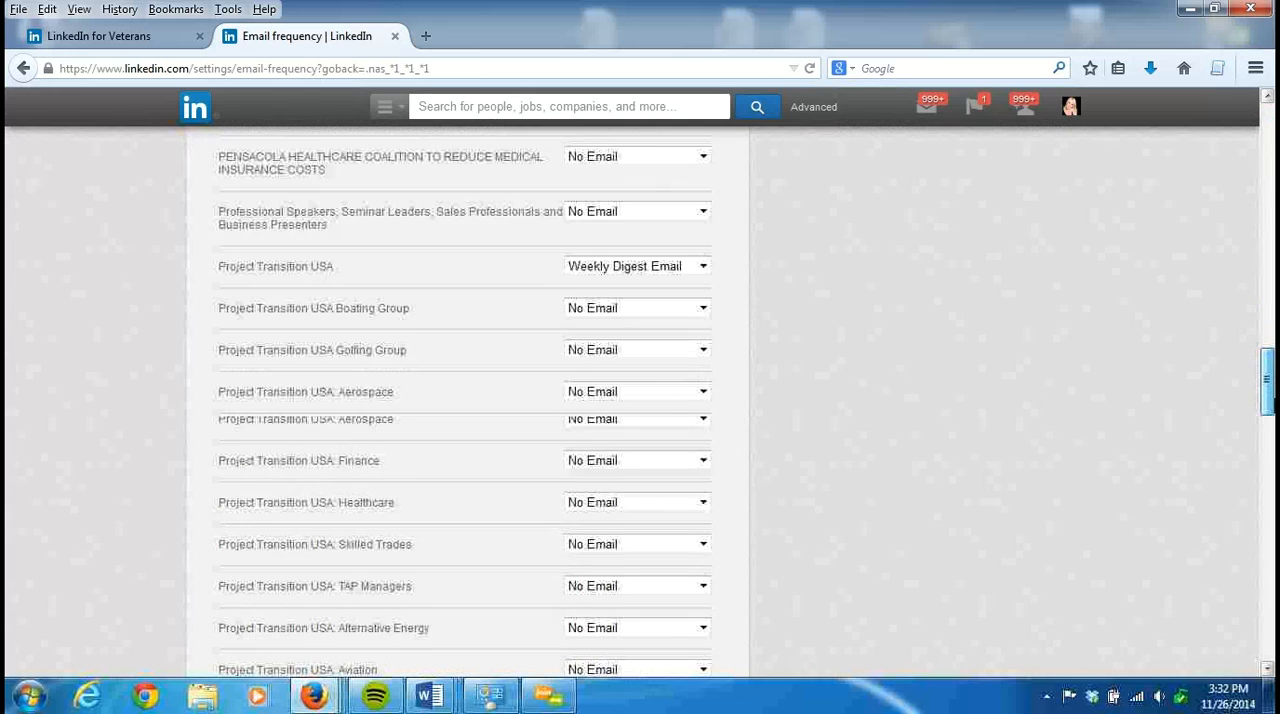
pyautogui.moveTo(1267, 458); pyautogui.dragTo(1267, 549)
pyautogui.click(267, 453)
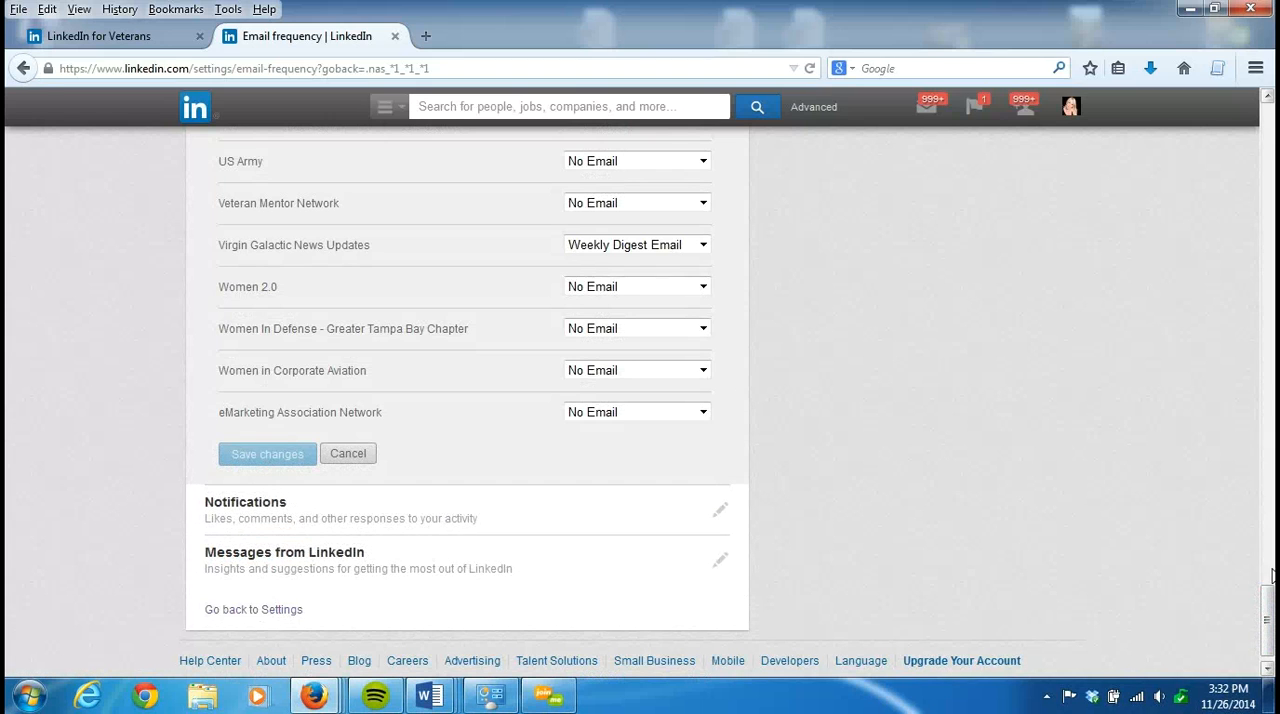
pyautogui.moveTo(1268, 640); pyautogui.dragTo(1267, 155)
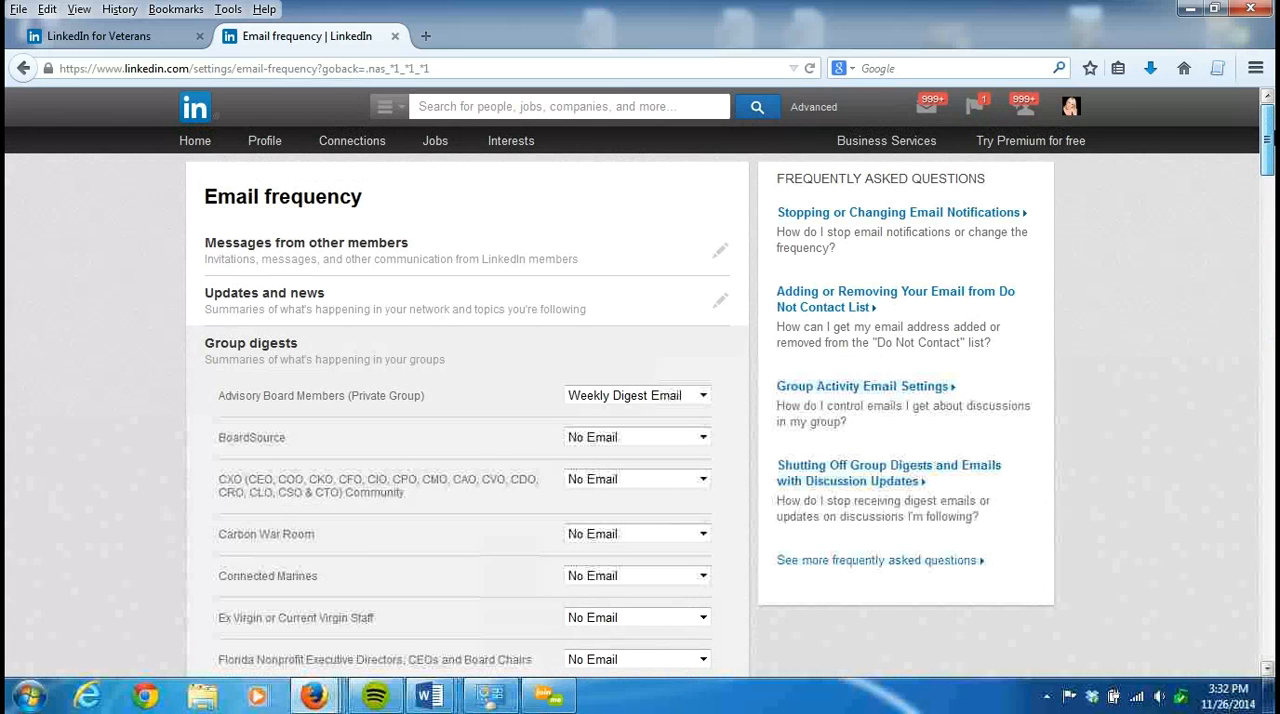
# - Return to the Communications settings and examine the types of messages you're willing to receive, closing the dialog without saving
pyautogui.click(23, 69)
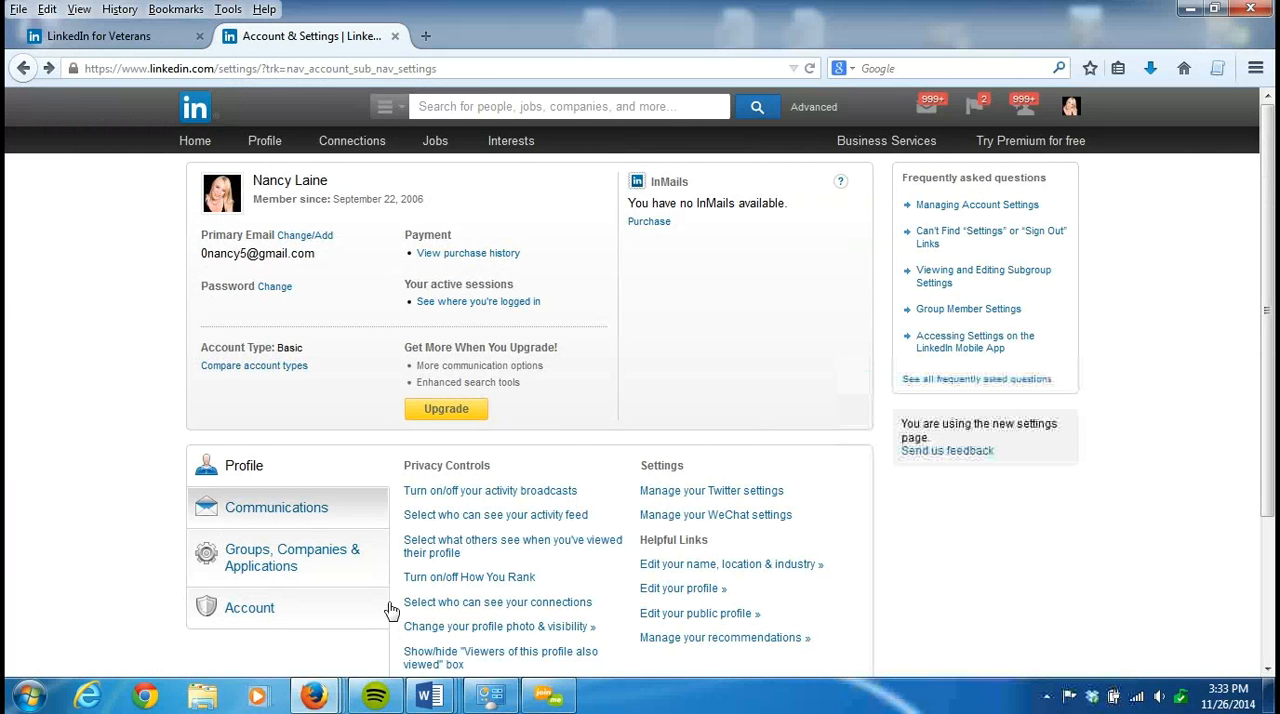
pyautogui.click(337, 510)
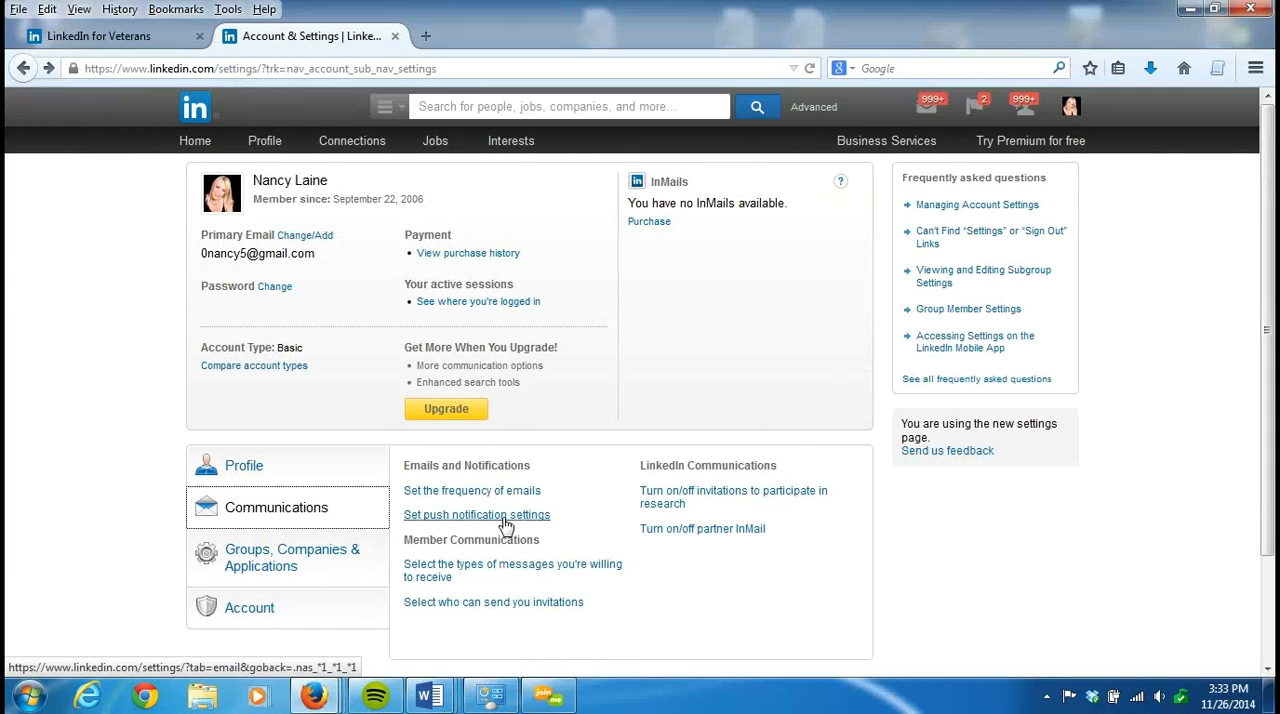
pyautogui.click(536, 494)
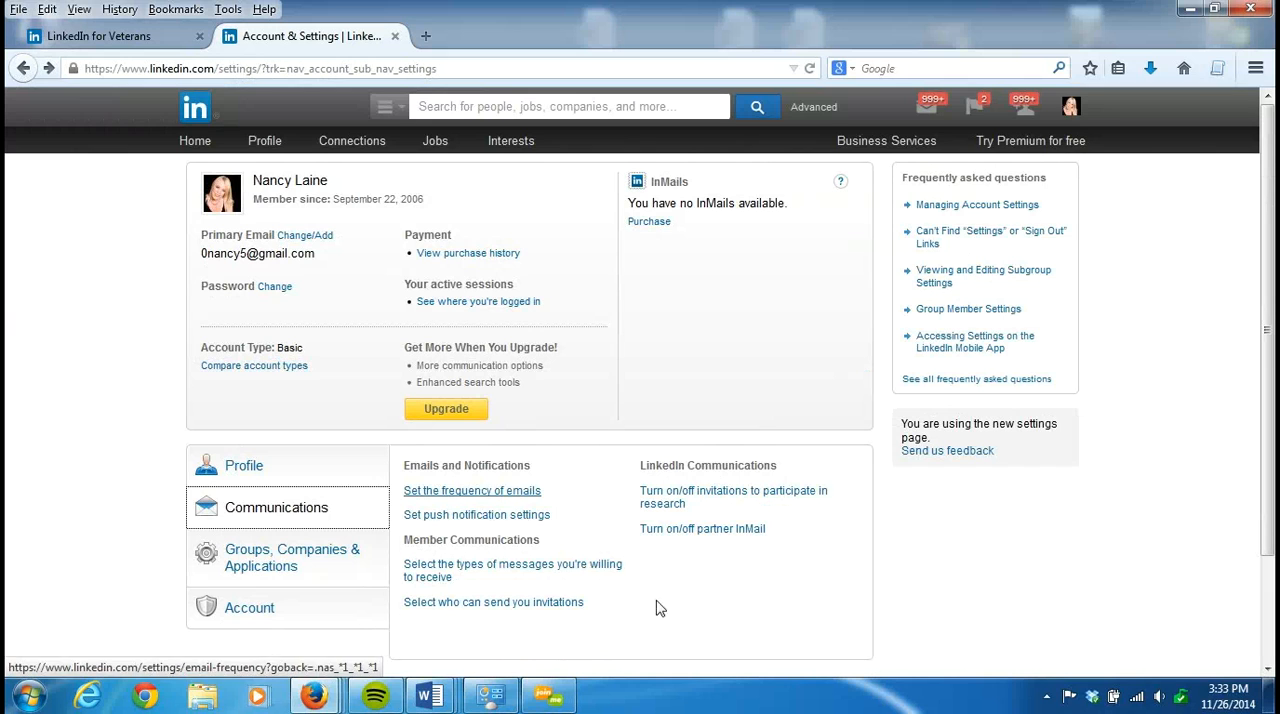
pyautogui.click(599, 571)
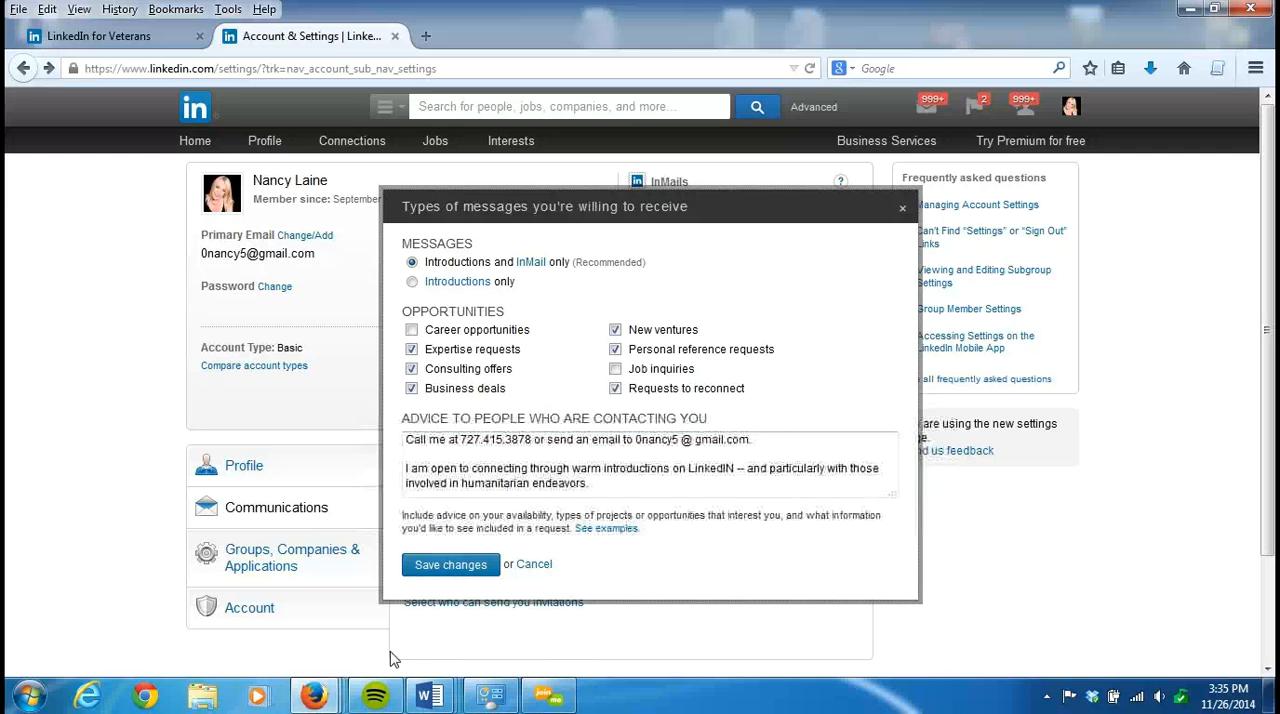
pyautogui.click(905, 212)
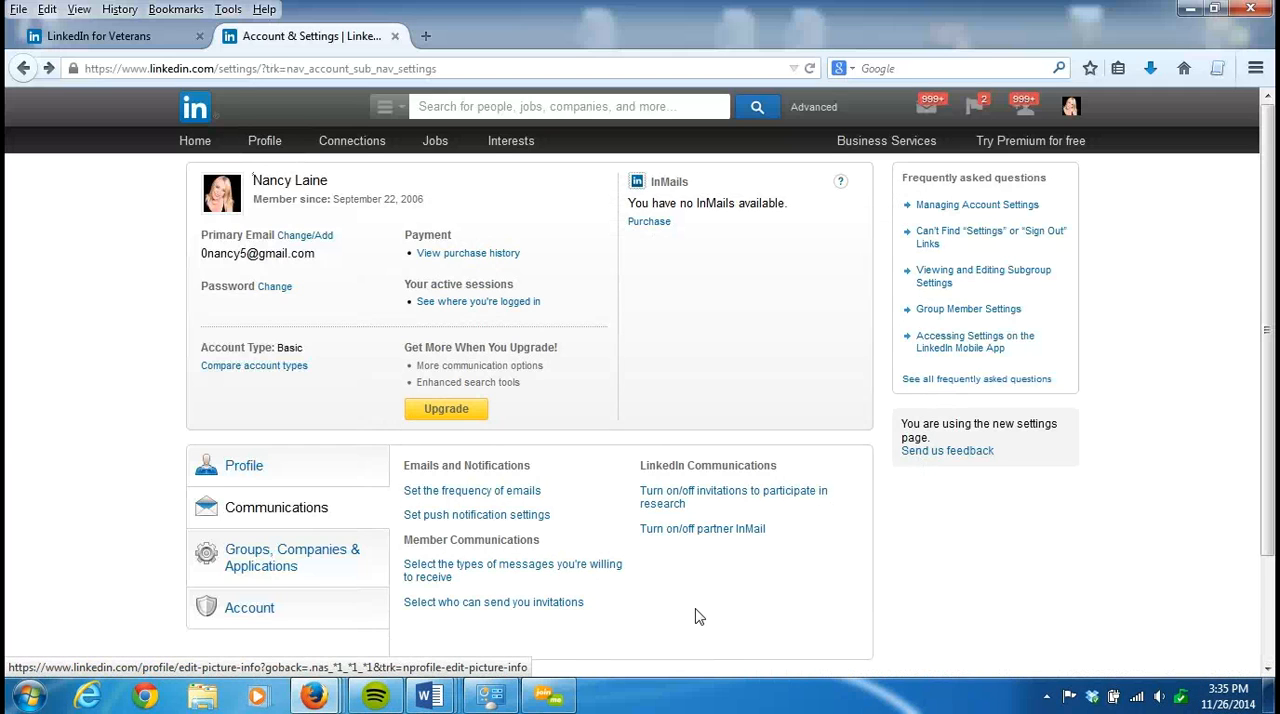
# - Examine the options for who can send you invitations, closing the dialog without saving
pyautogui.click(509, 604)
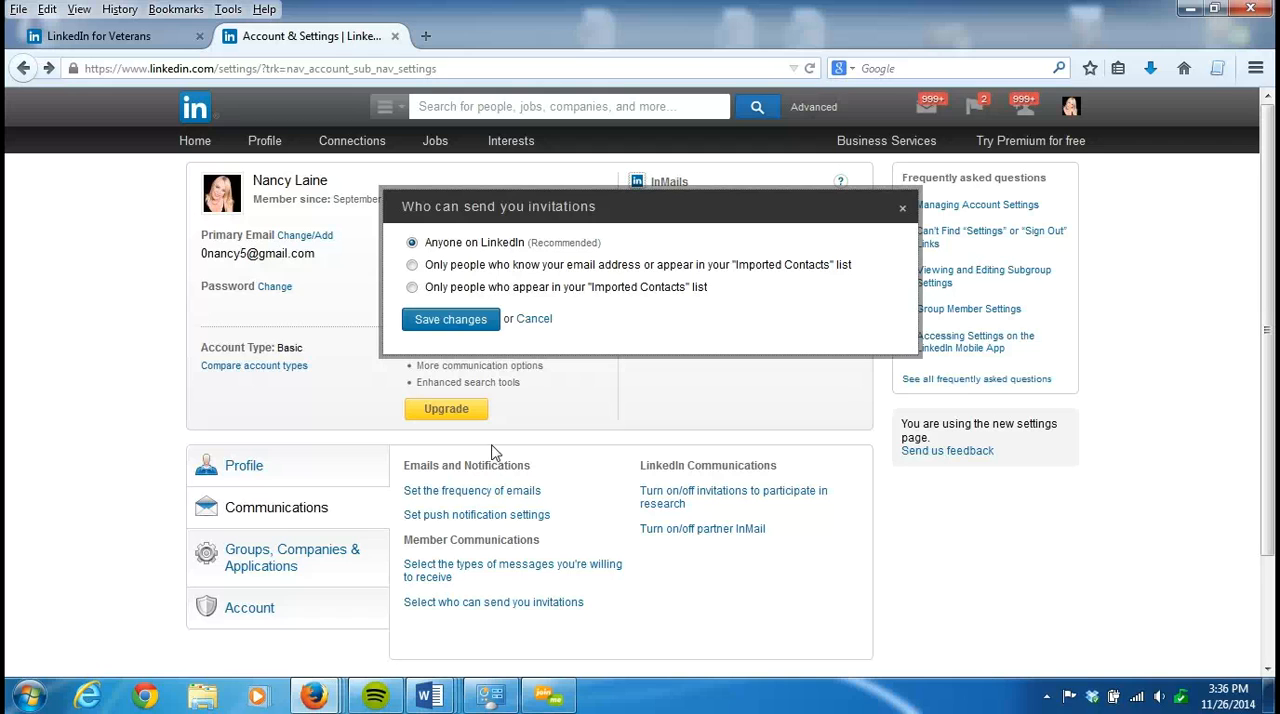
pyautogui.click(904, 213)
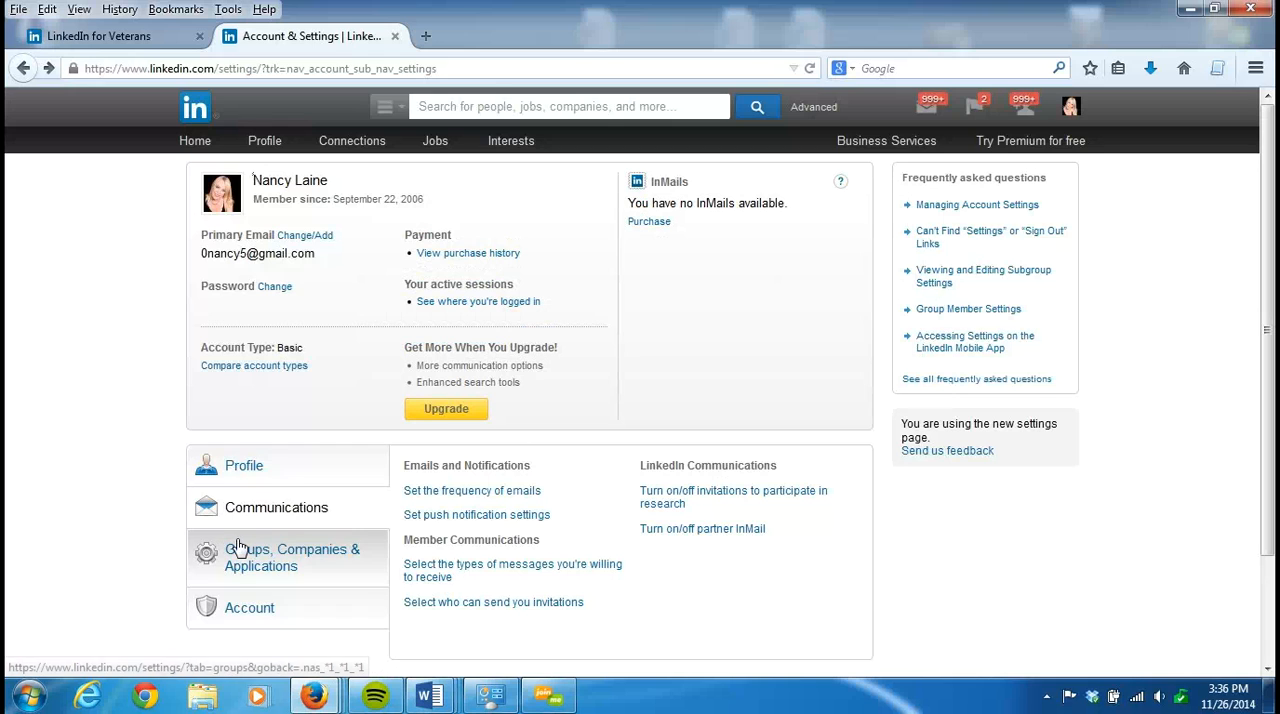
# - Open the group display order page from the Groups, Companies & Applications settings and look through the whole list of groups
pyautogui.click(348, 563)
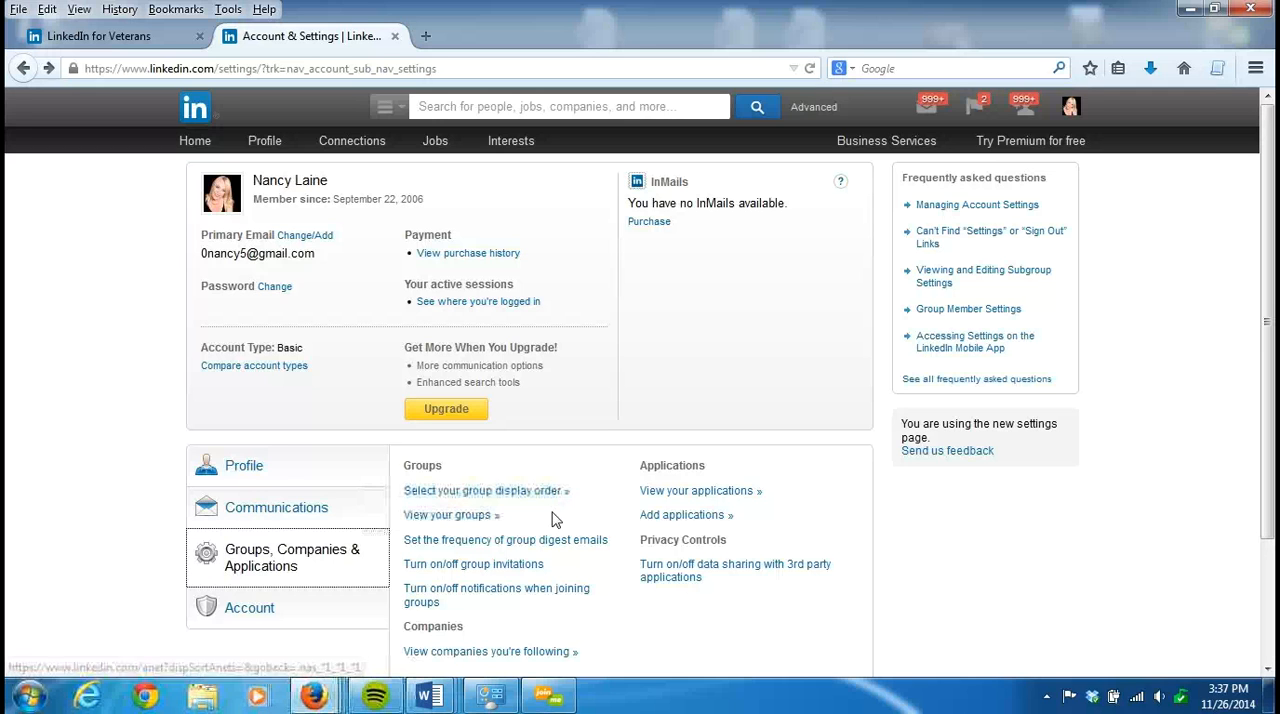
pyautogui.click(530, 495)
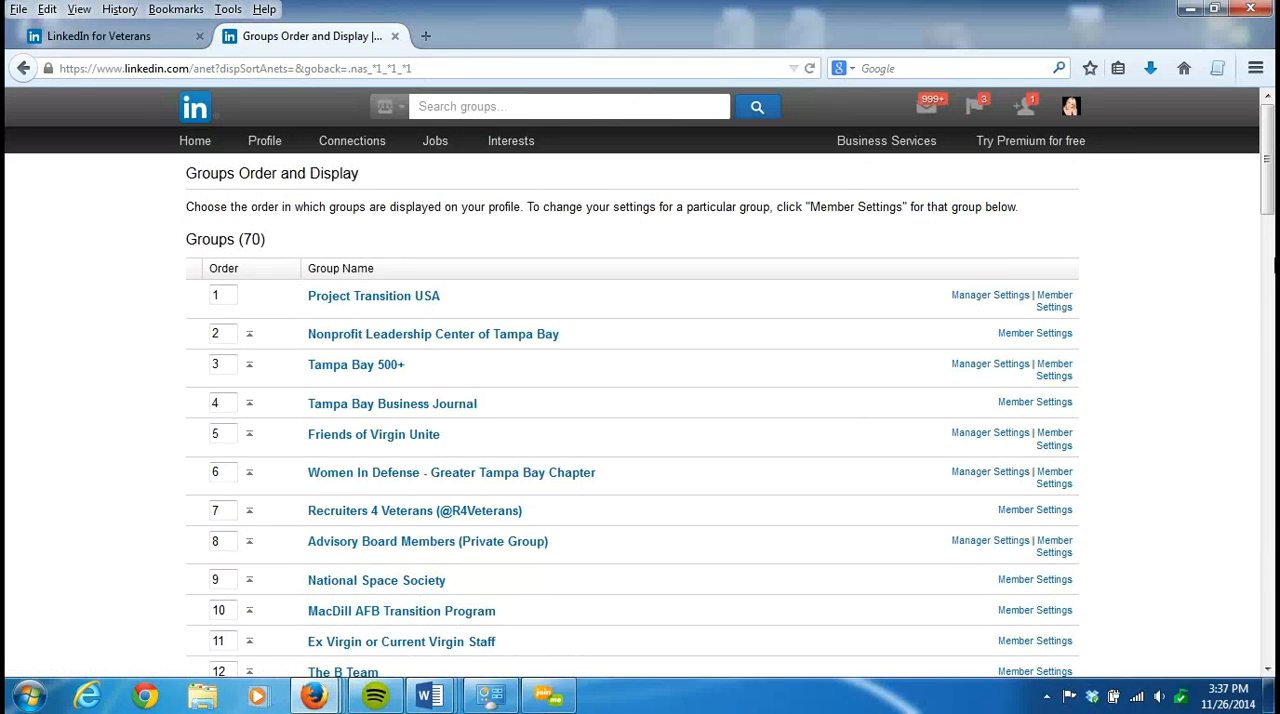
pyautogui.moveTo(1271, 182)
pyautogui.mouseDown()
pyautogui.moveTo(1270, 600)
pyautogui.moveTo(1246, 277)
pyautogui.moveTo(1260, 162)
pyautogui.mouseUp()
pyautogui.click(1271, 238)
pyautogui.moveTo(1272, 242); pyautogui.dragTo(1268, 650)
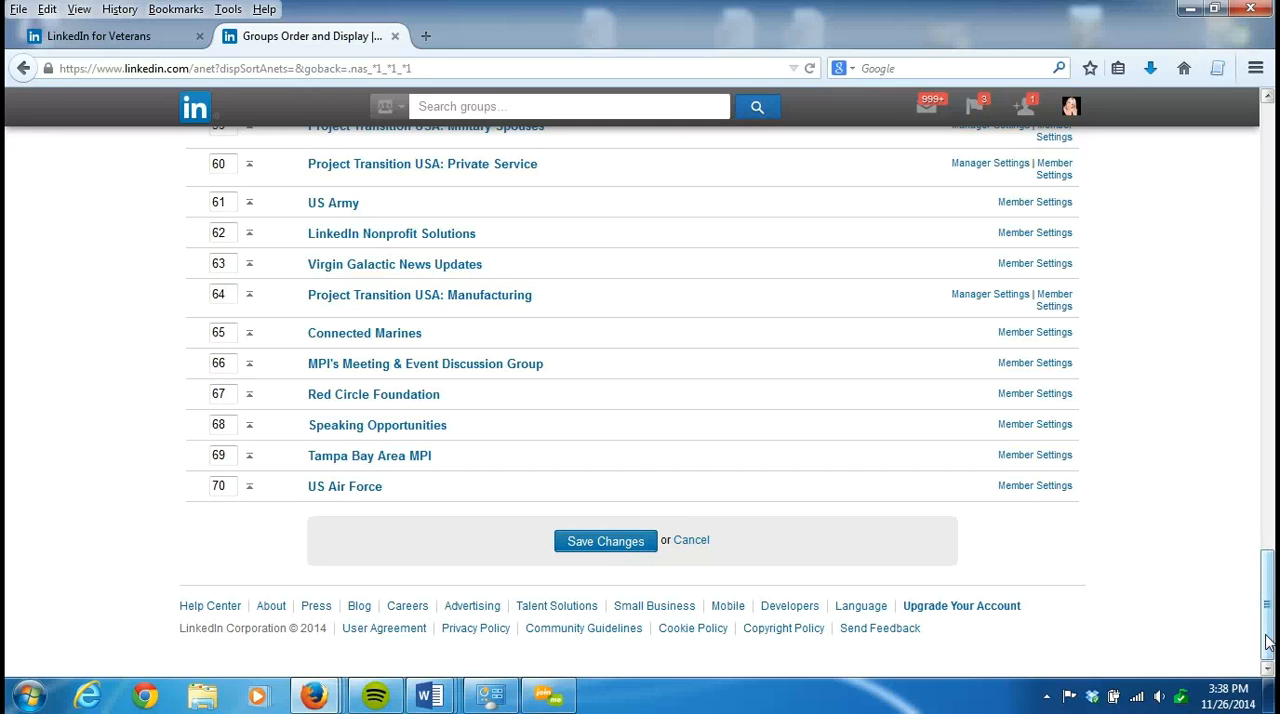
pyautogui.moveTo(1269, 647); pyautogui.dragTo(1267, 100)
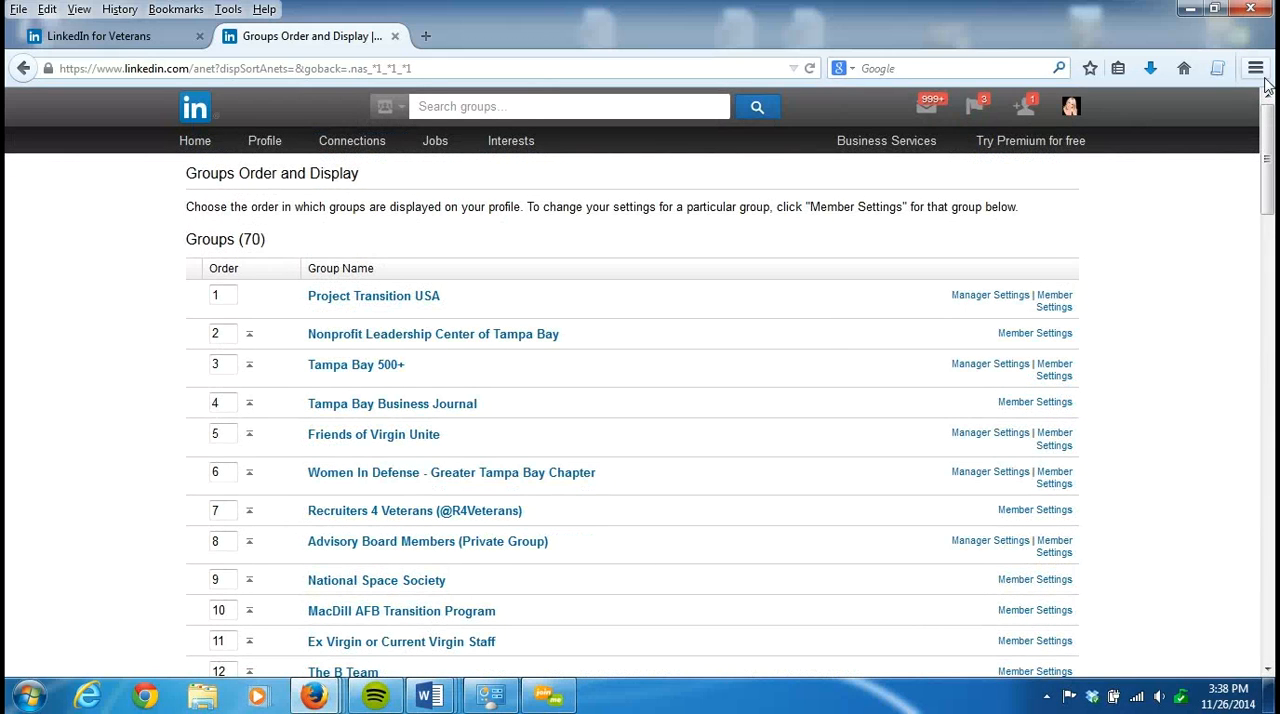
# - Return to the account settings, signing in again with the account password, and show the Groups, Companies & Applications settings
pyautogui.click(23, 69)
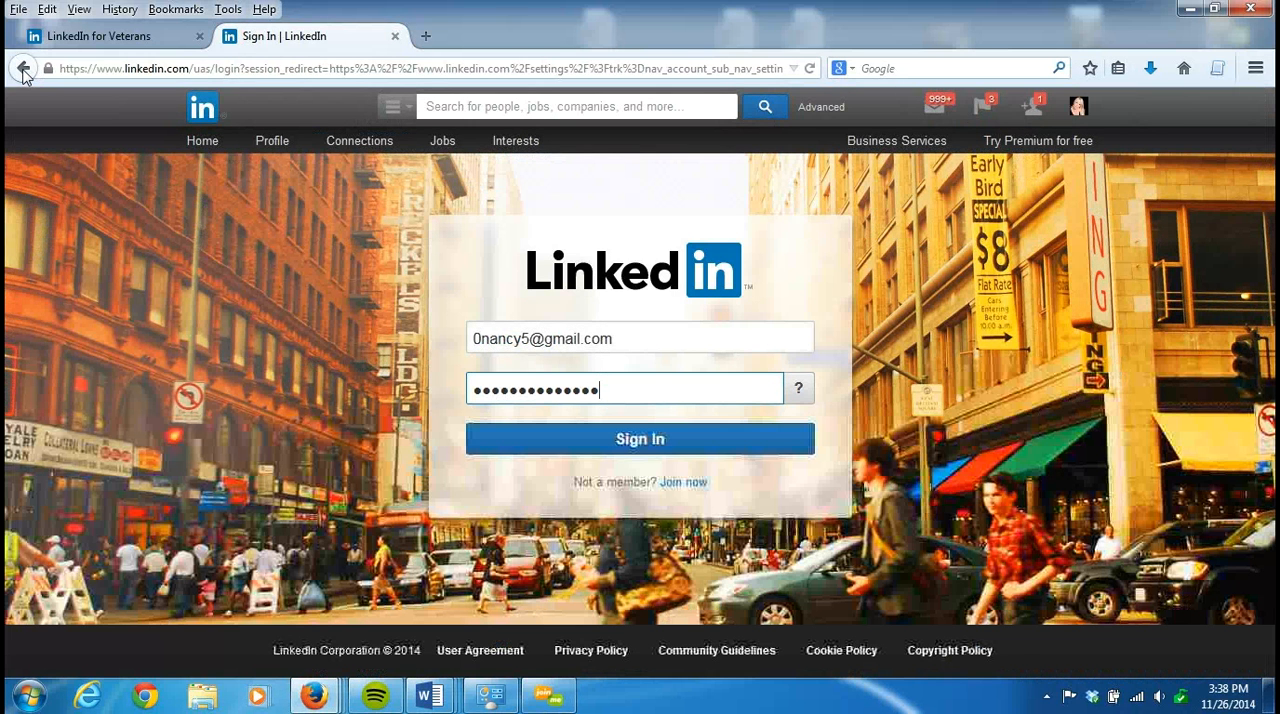
pyautogui.click(638, 445)
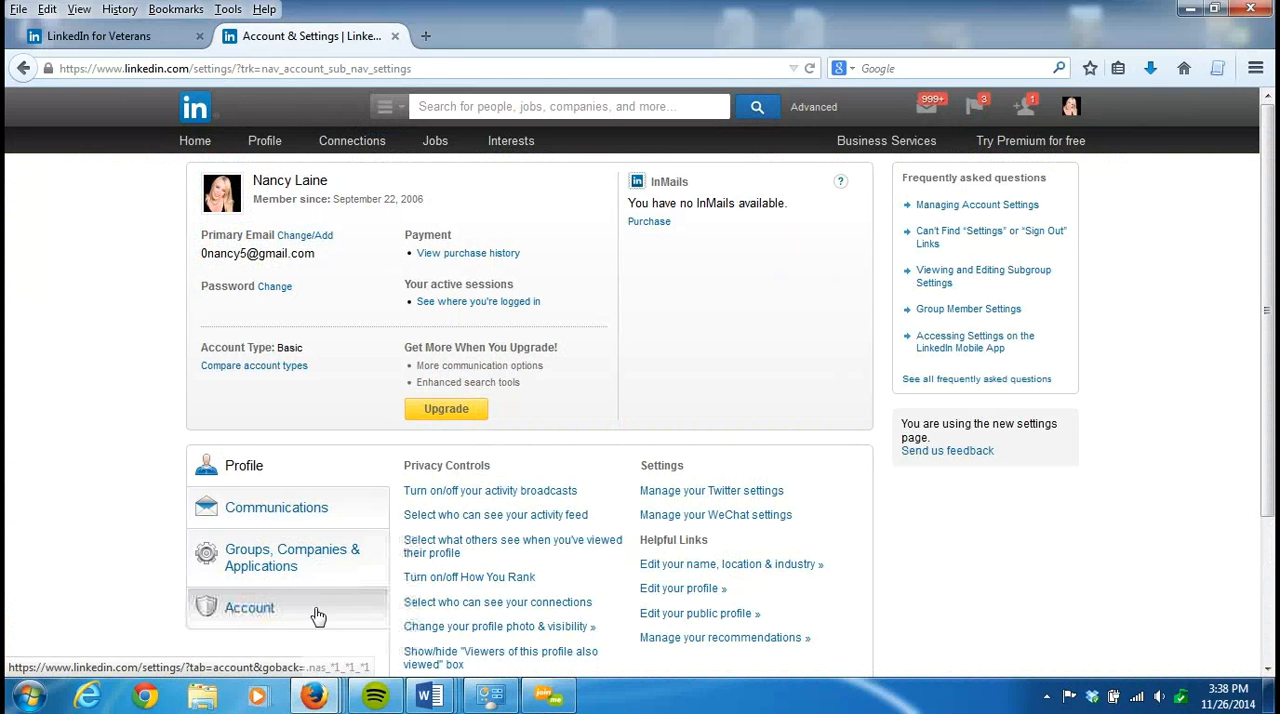
pyautogui.click(358, 569)
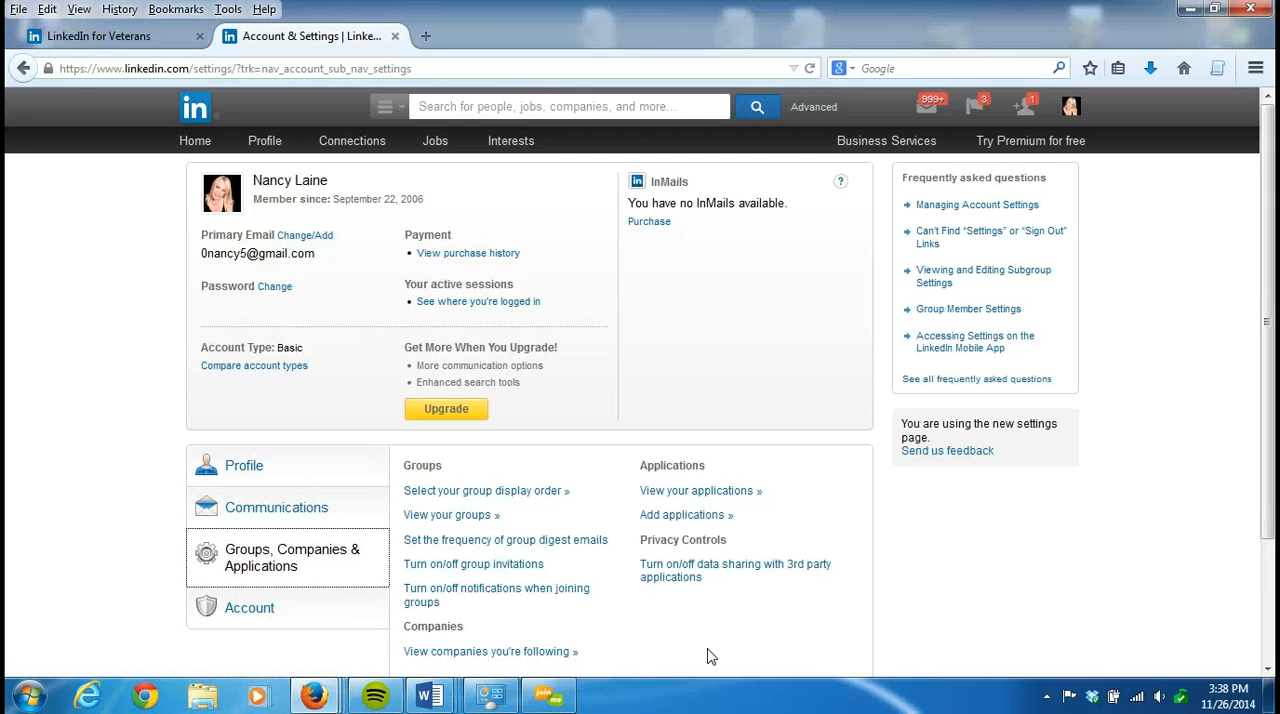
# - Examine the frequency of group digest emails, moving the dialog aside to see the other group settings, and close it without saving
pyautogui.click(587, 541)
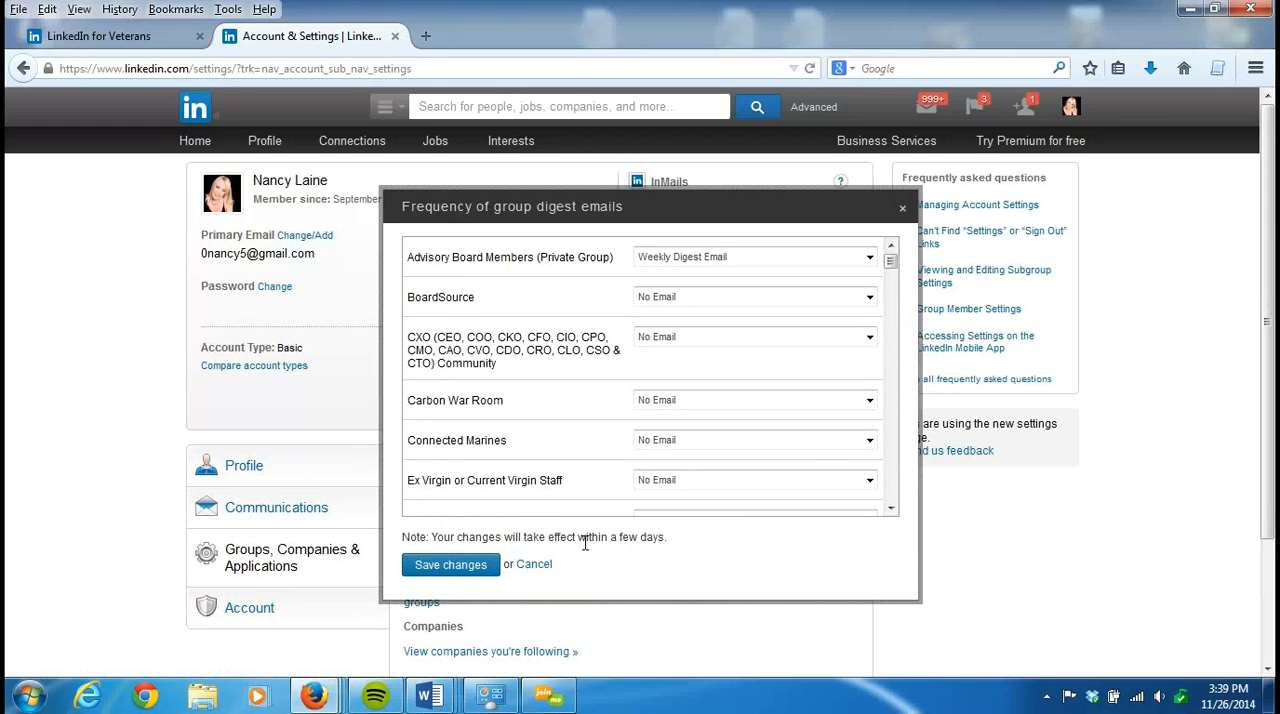
pyautogui.moveTo(774, 212); pyautogui.dragTo(915, 215)
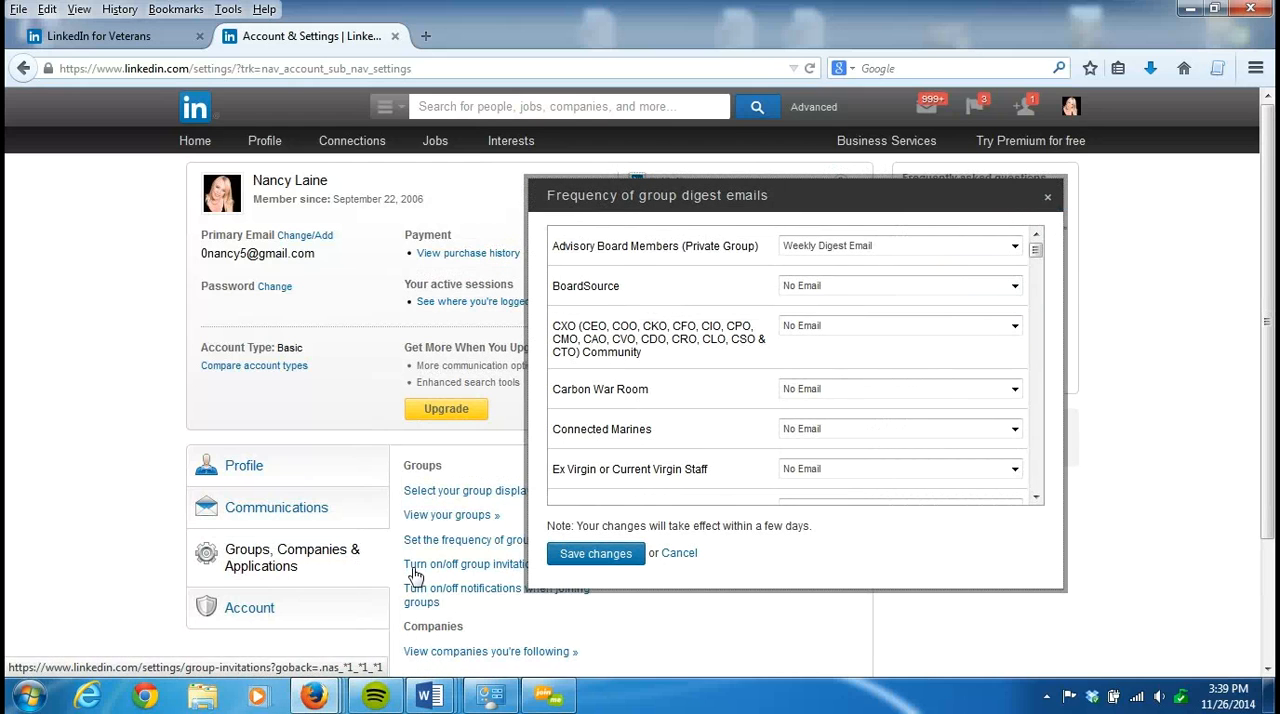
pyautogui.moveTo(863, 194); pyautogui.dragTo(936, 199)
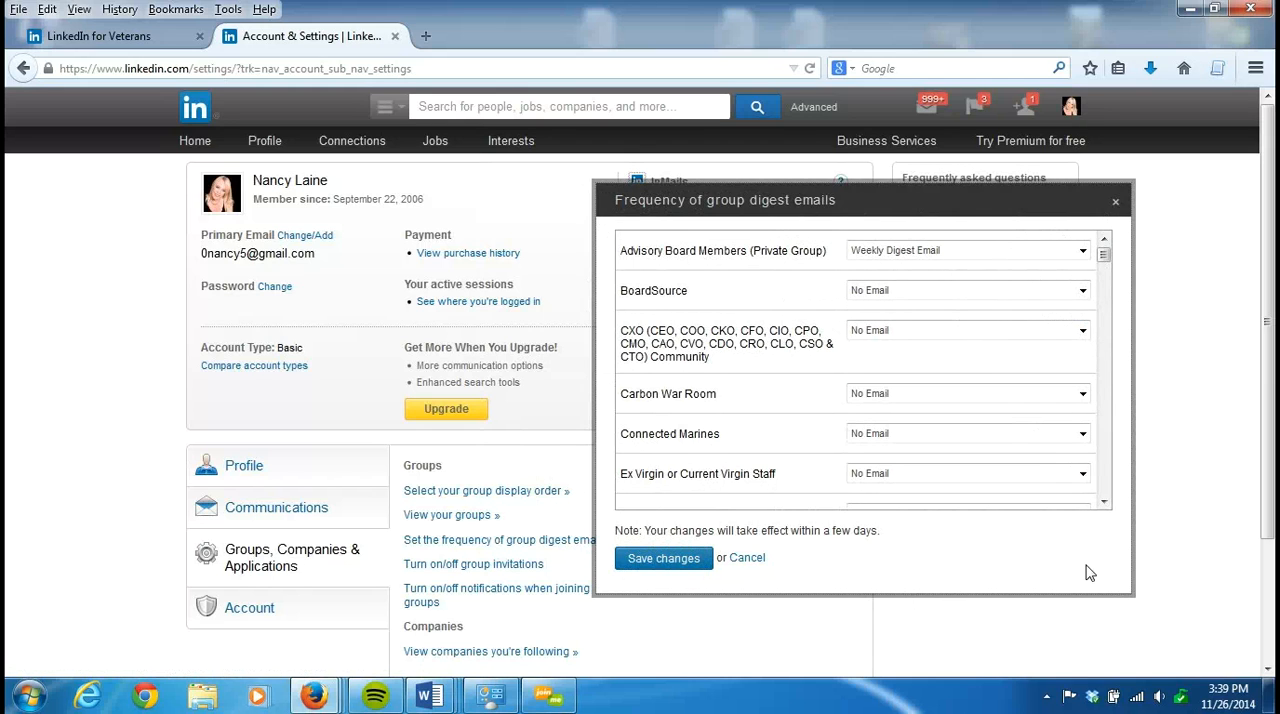
pyautogui.click(1115, 202)
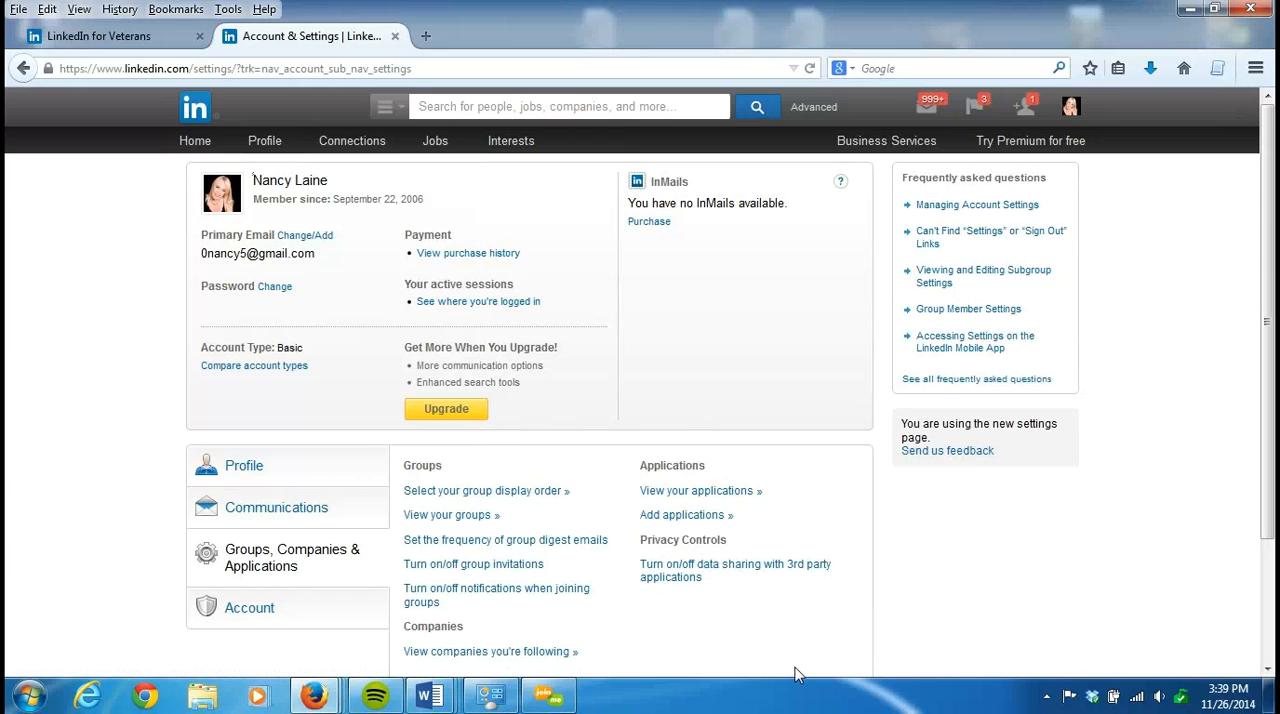
# - Examine the setting for data sharing with third-party applications and close its dialog without saving
pyautogui.click(750, 573)
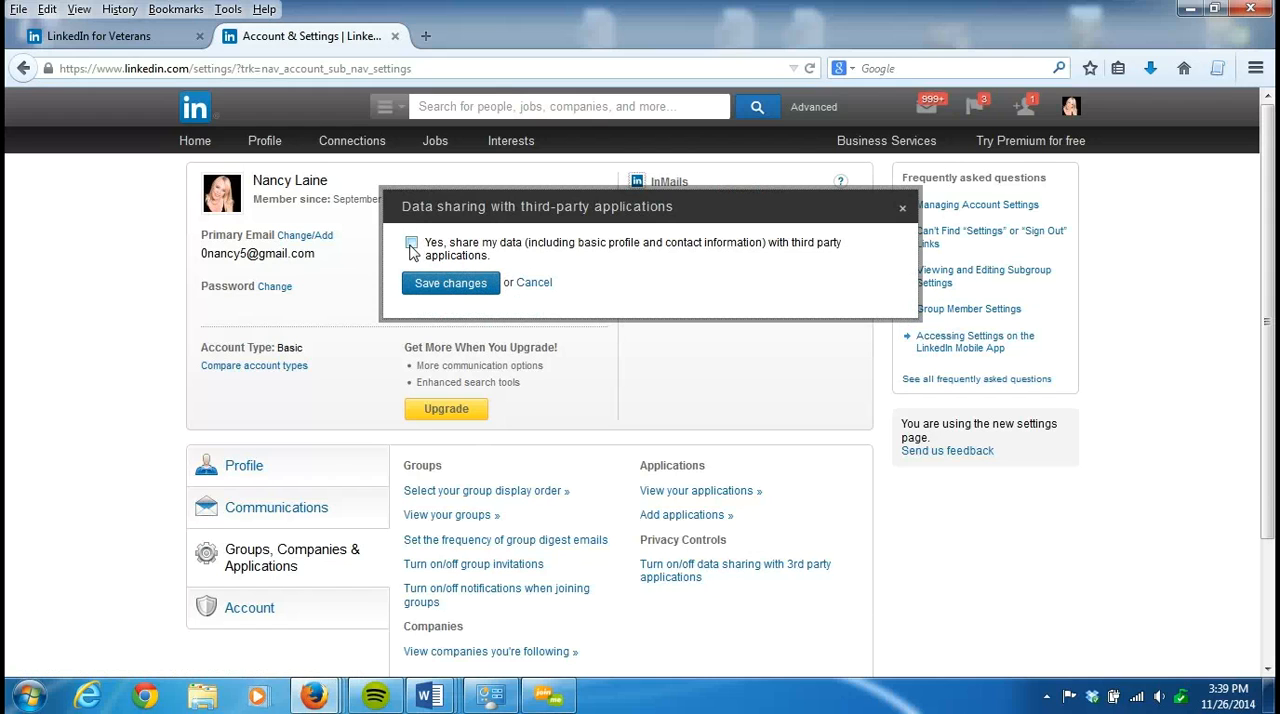
pyautogui.click(903, 208)
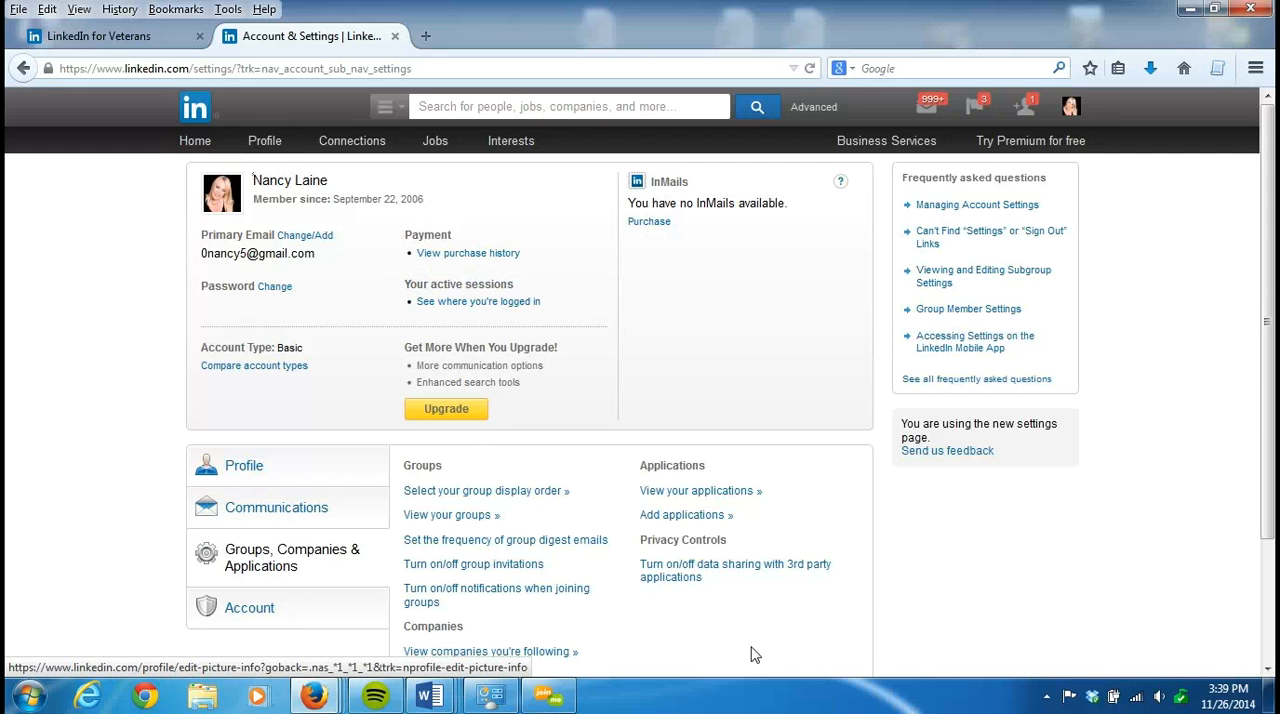
pyautogui.scroll(-2, 1266, 400)
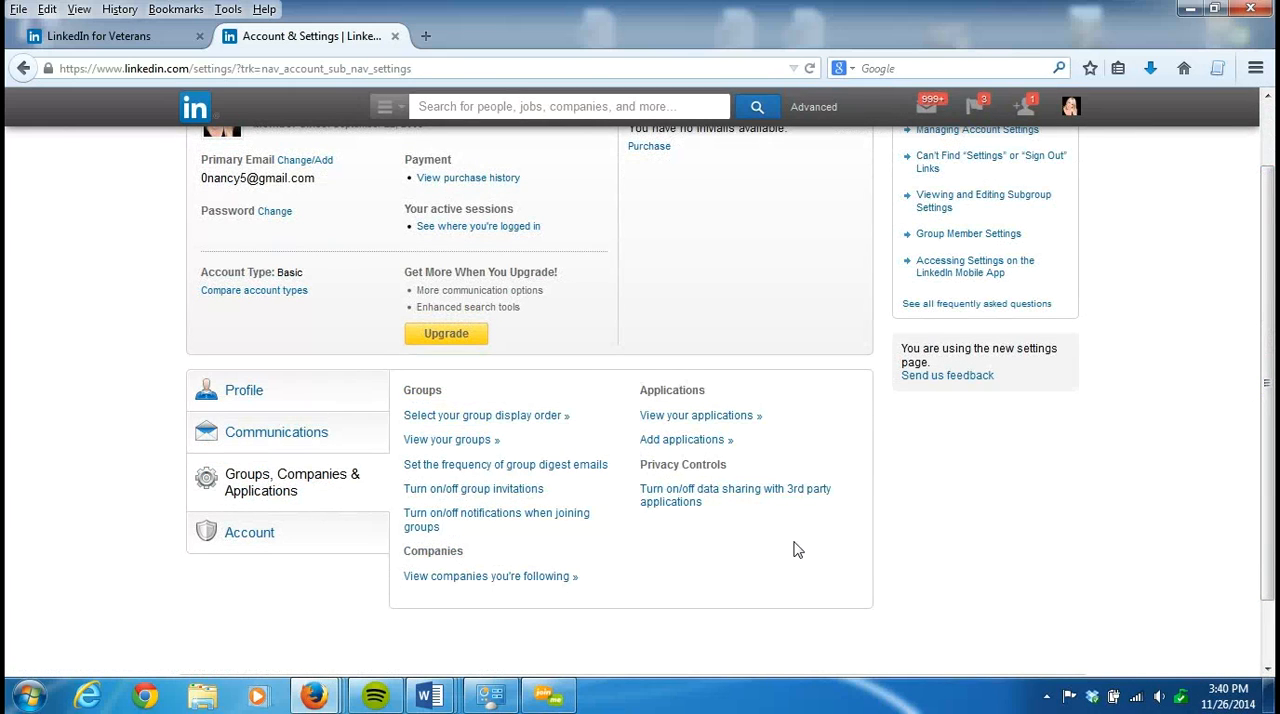
# - Examine the advertising preferences in the Account settings, closing the dialog without saving
pyautogui.click(317, 540)
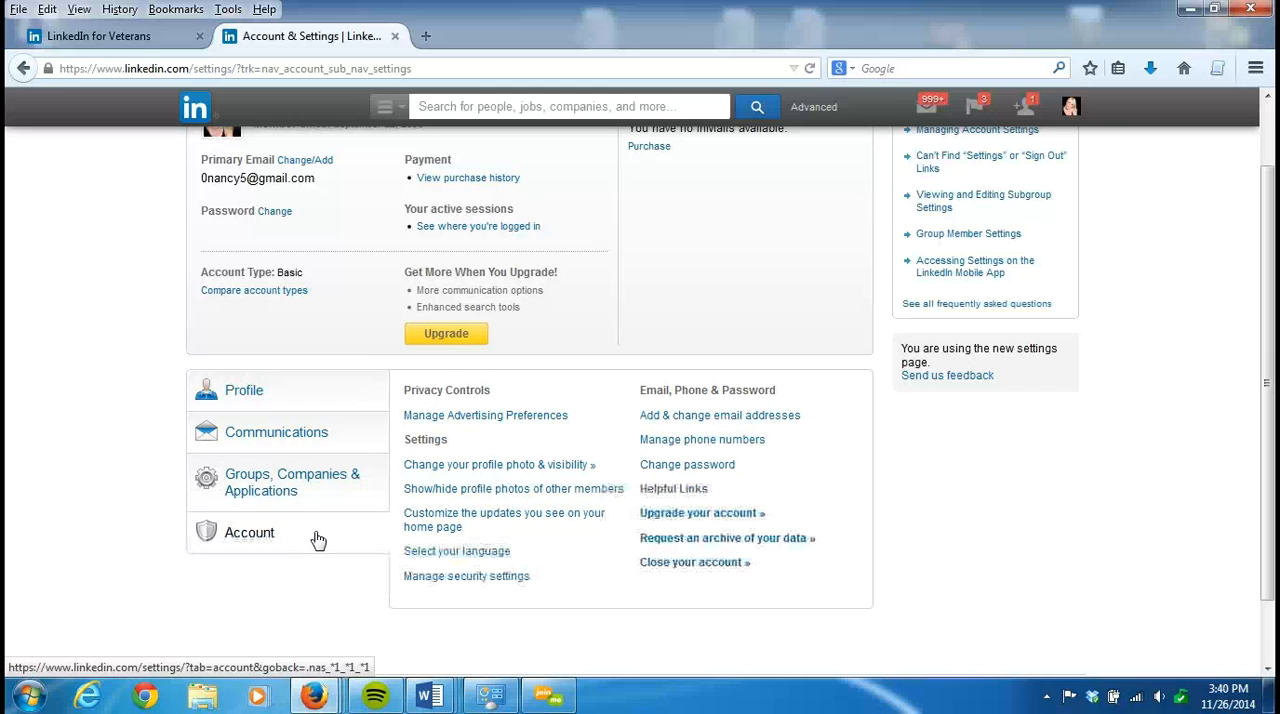
pyautogui.click(533, 423)
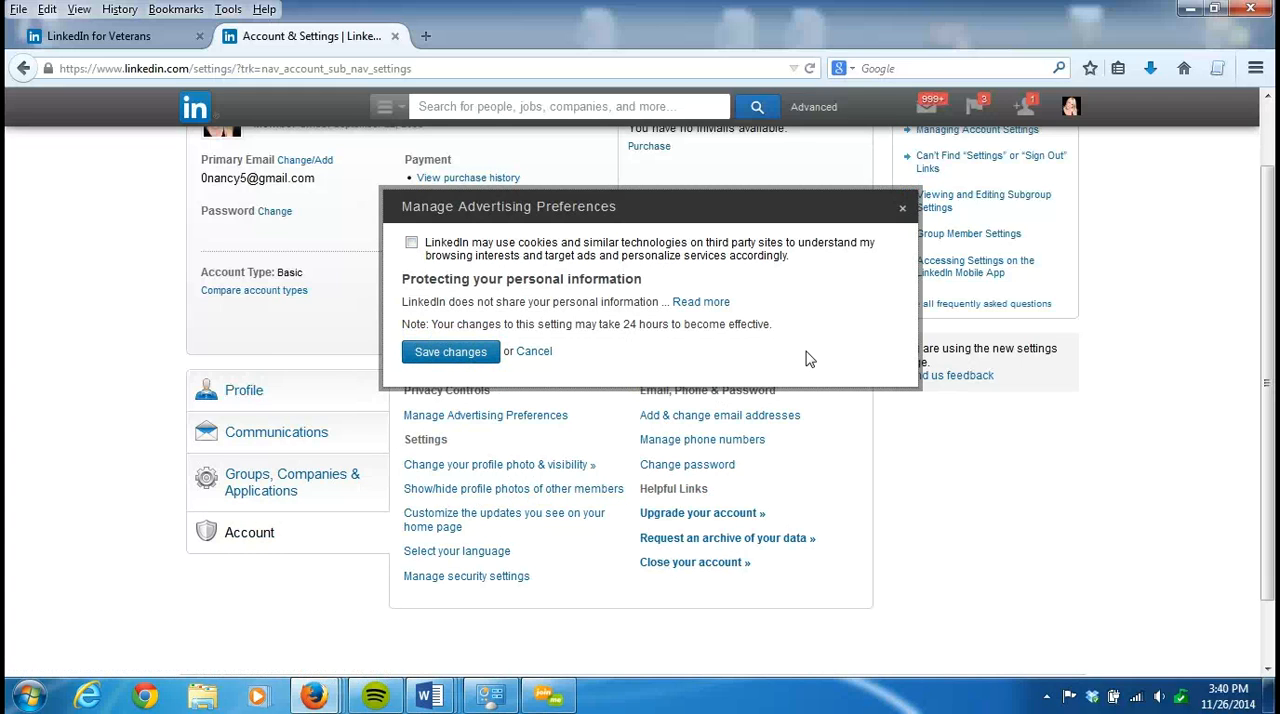
pyautogui.click(903, 209)
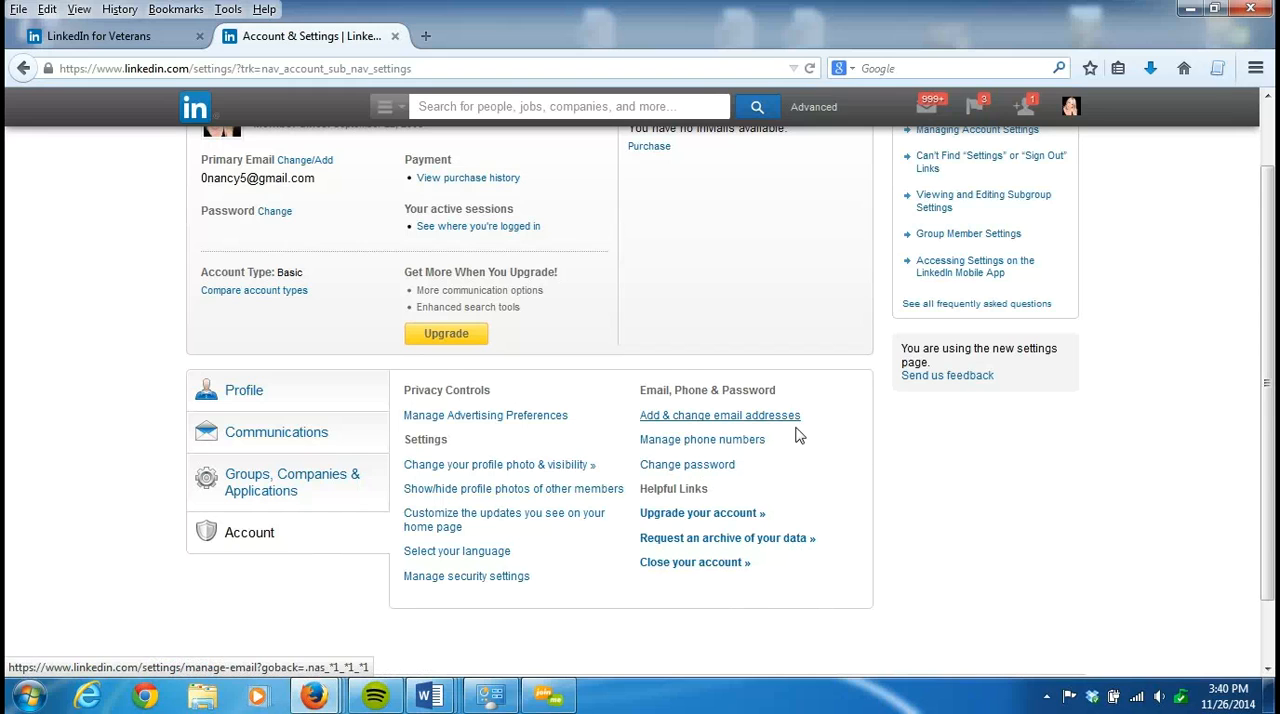
# - Open the page for requesting an archive of your data, read what it offers, and return to the settings
pyautogui.click(790, 540)
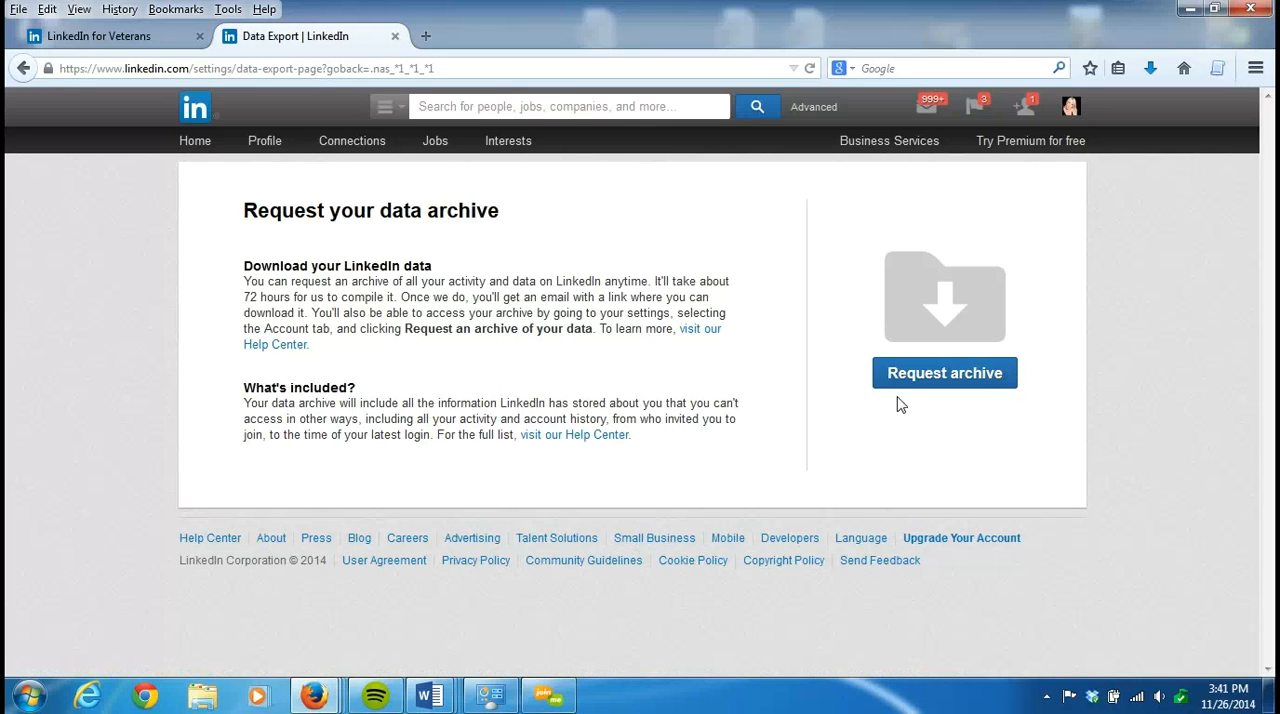
pyautogui.click(22, 70)
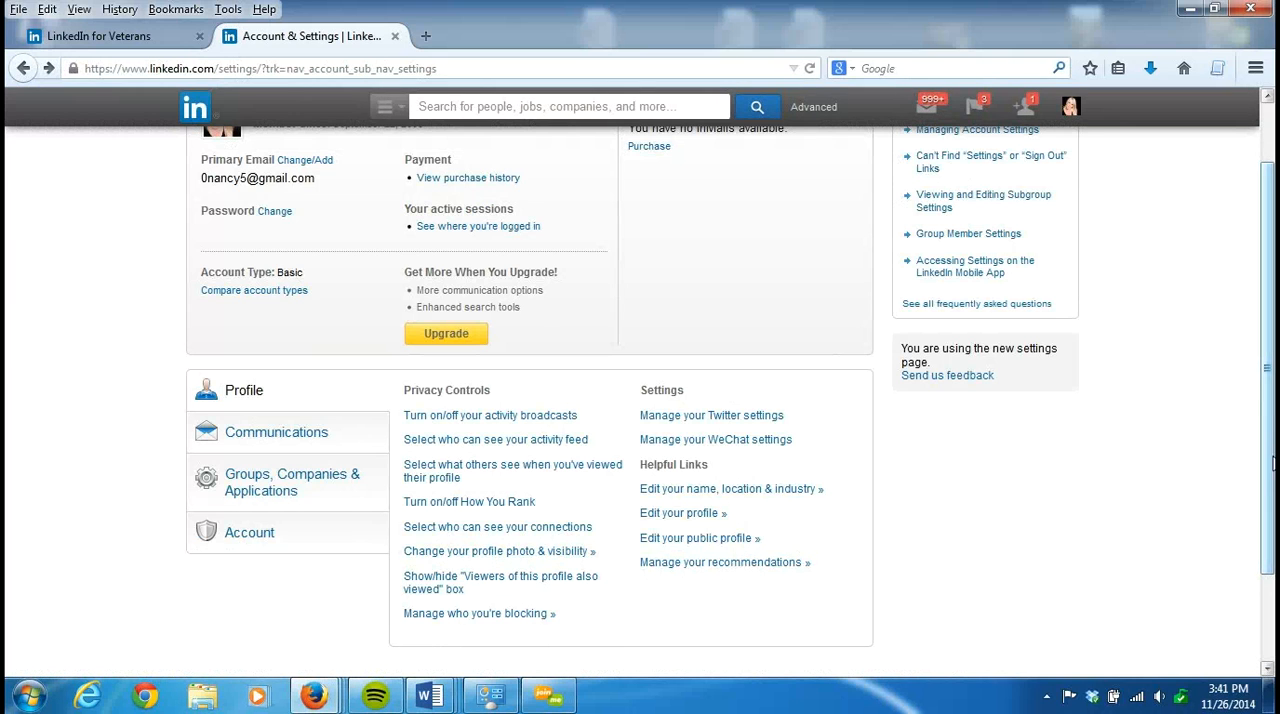
pyautogui.moveTo(1268, 478); pyautogui.dragTo(1268, 402)
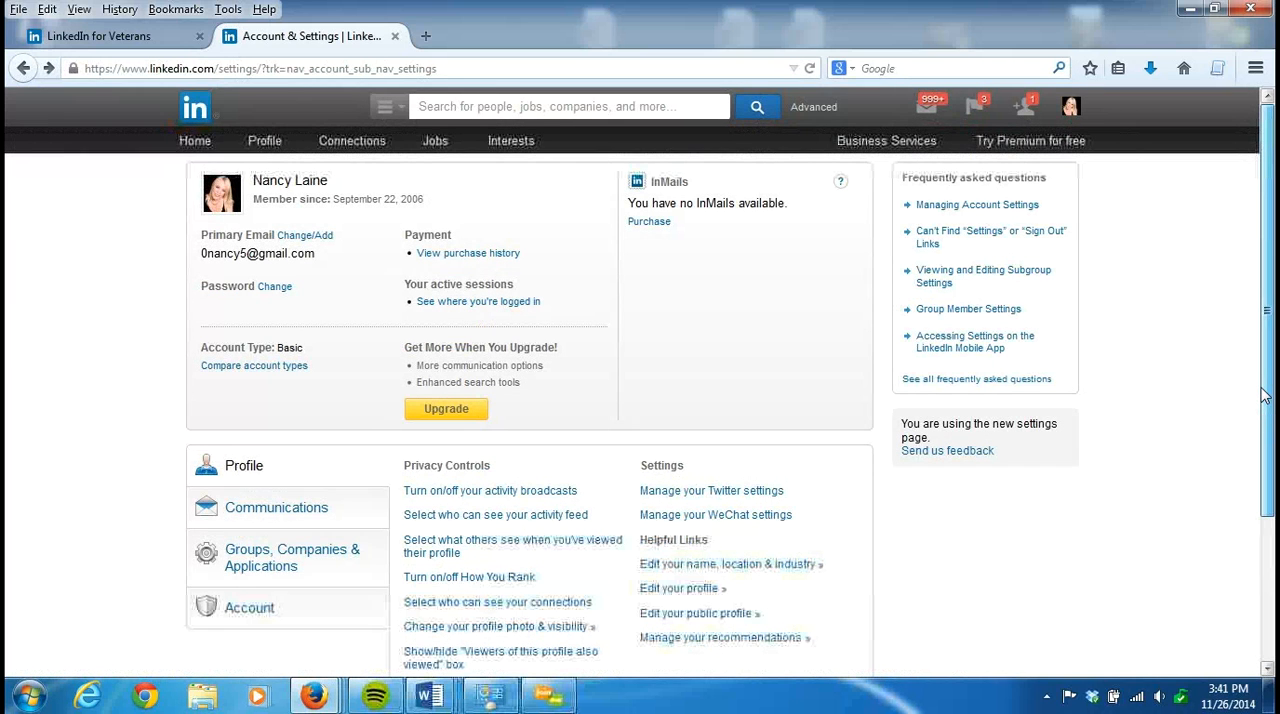
# - Show the Groups, Companies & Applications settings again, and go to the Your Groups page to look over the first row of groups
pyautogui.click(349, 563)
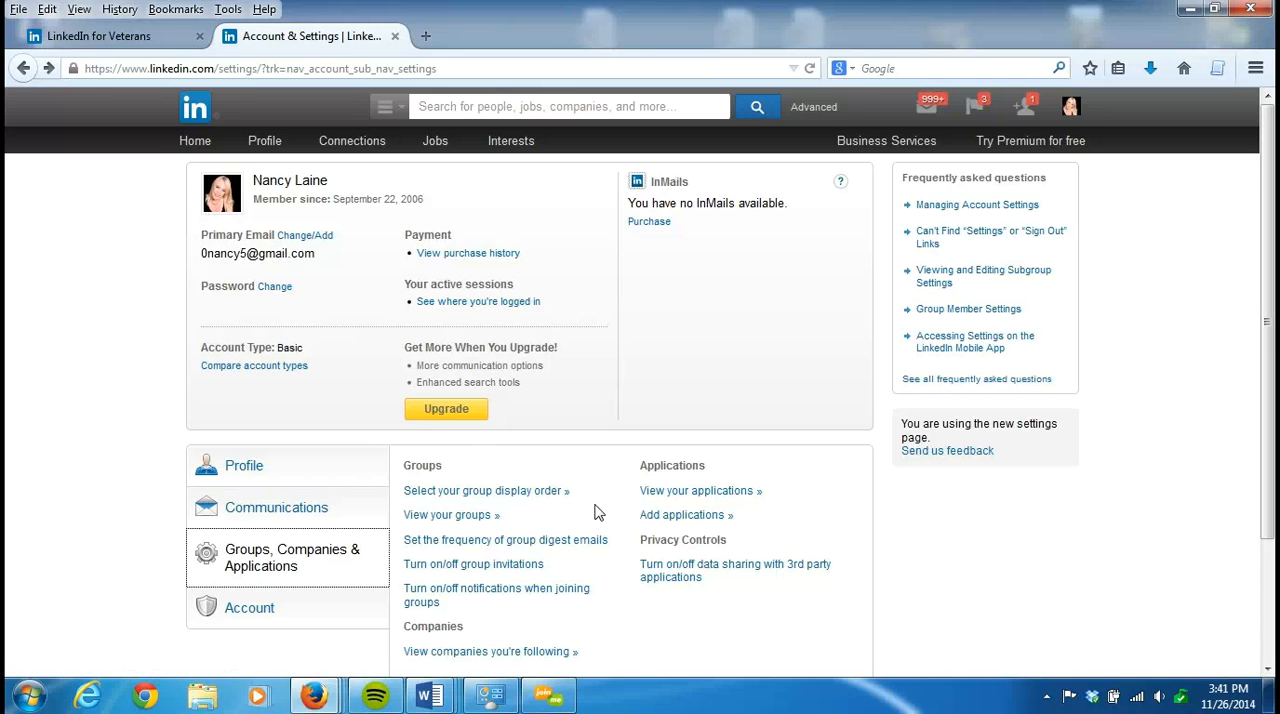
pyautogui.moveTo(514, 148)
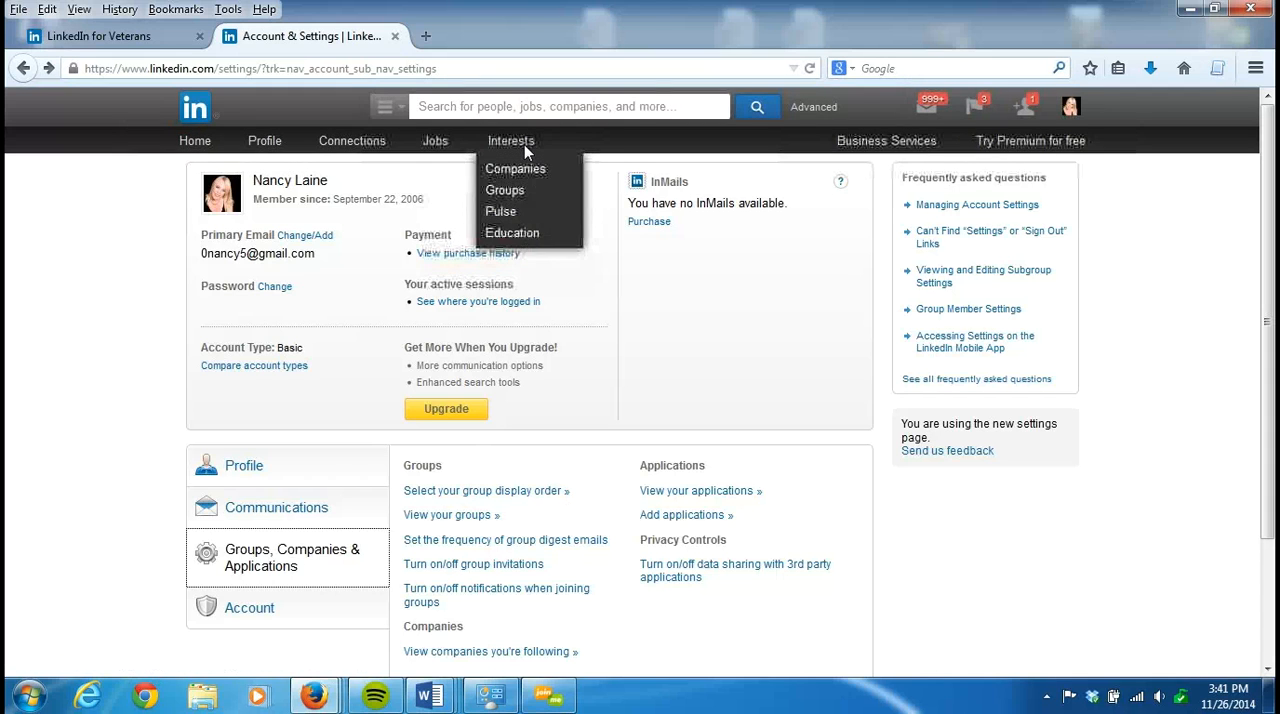
pyautogui.click(517, 201)
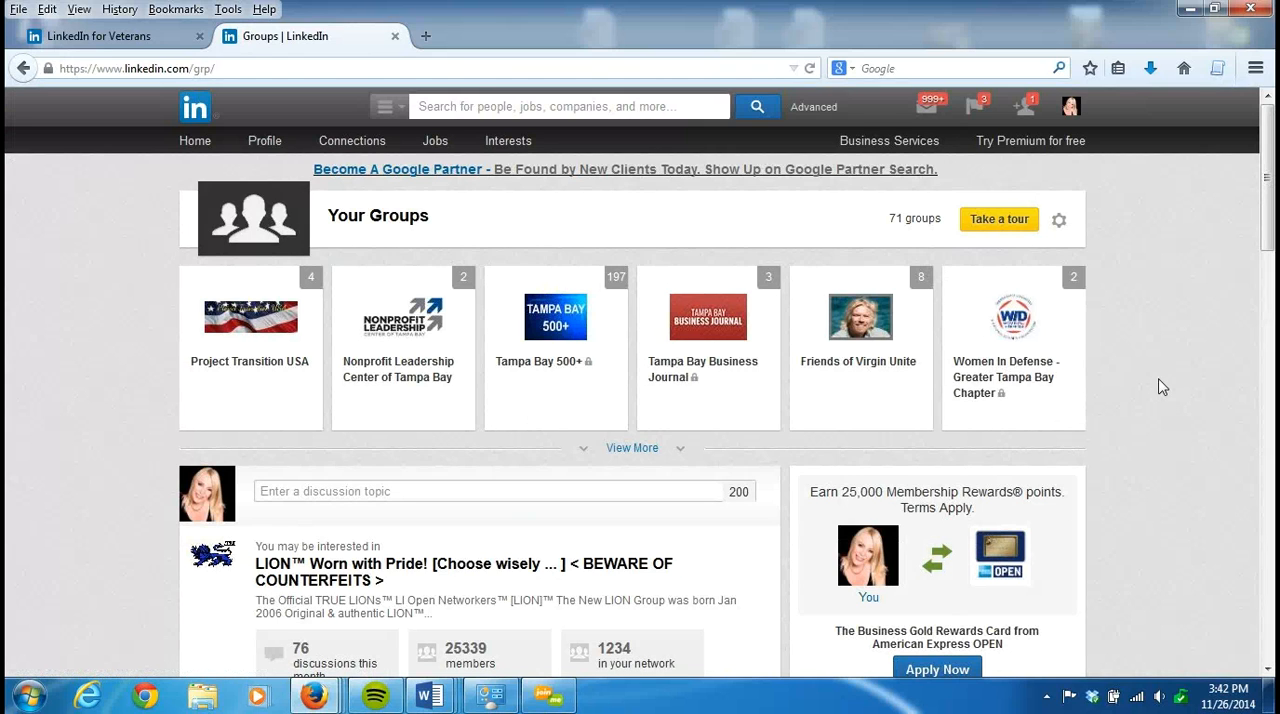
pyautogui.moveTo(209, 366)
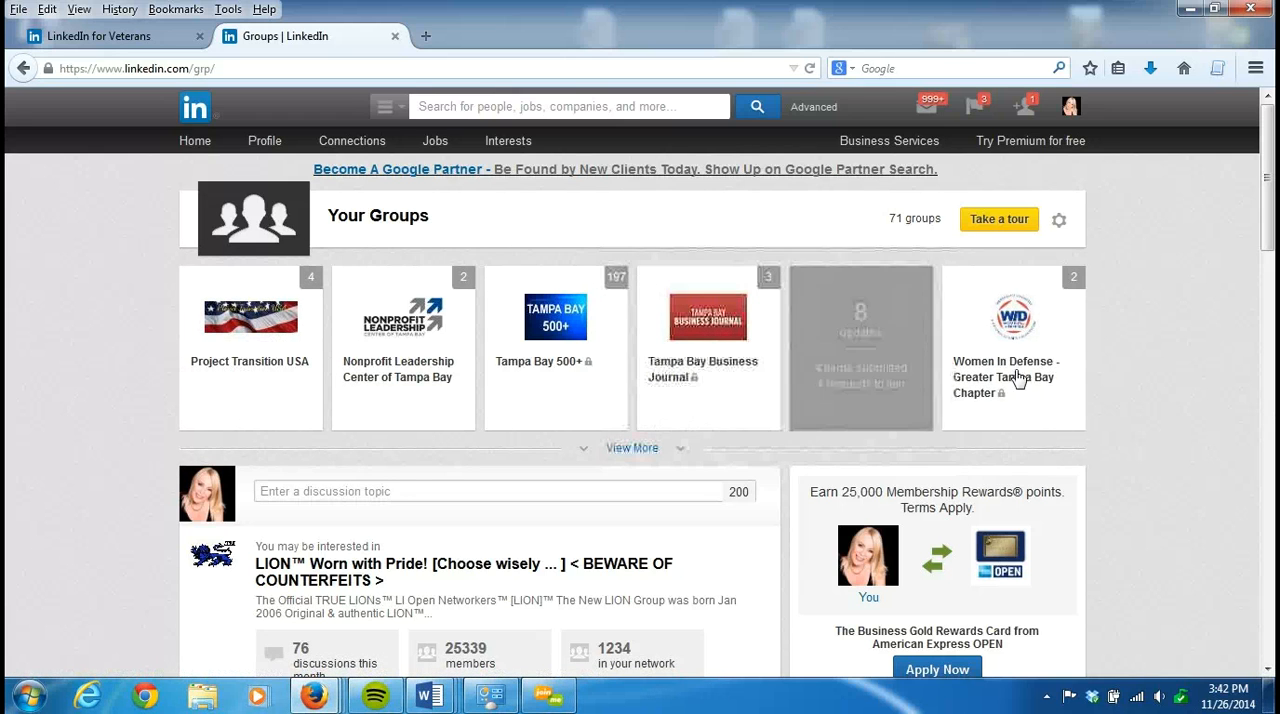
pyautogui.moveTo(1058, 390)
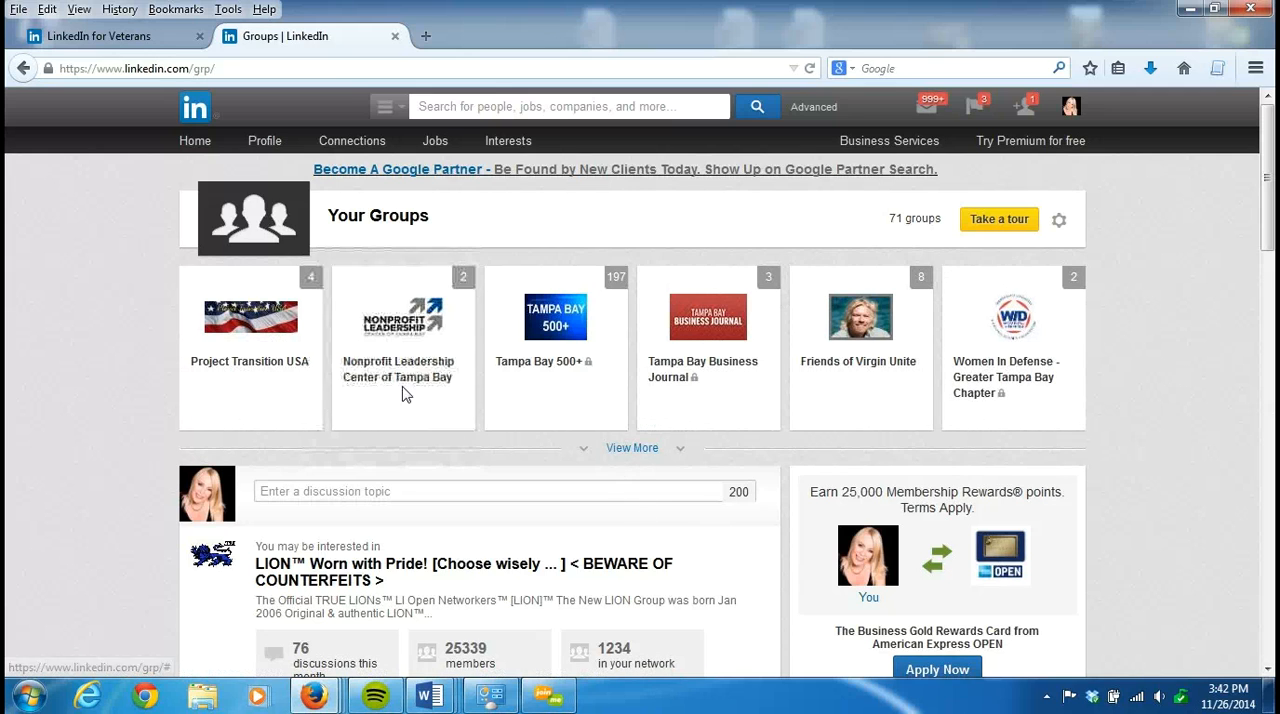
# - Expand Your Groups to show every group and look through the full list
pyautogui.click(629, 451)
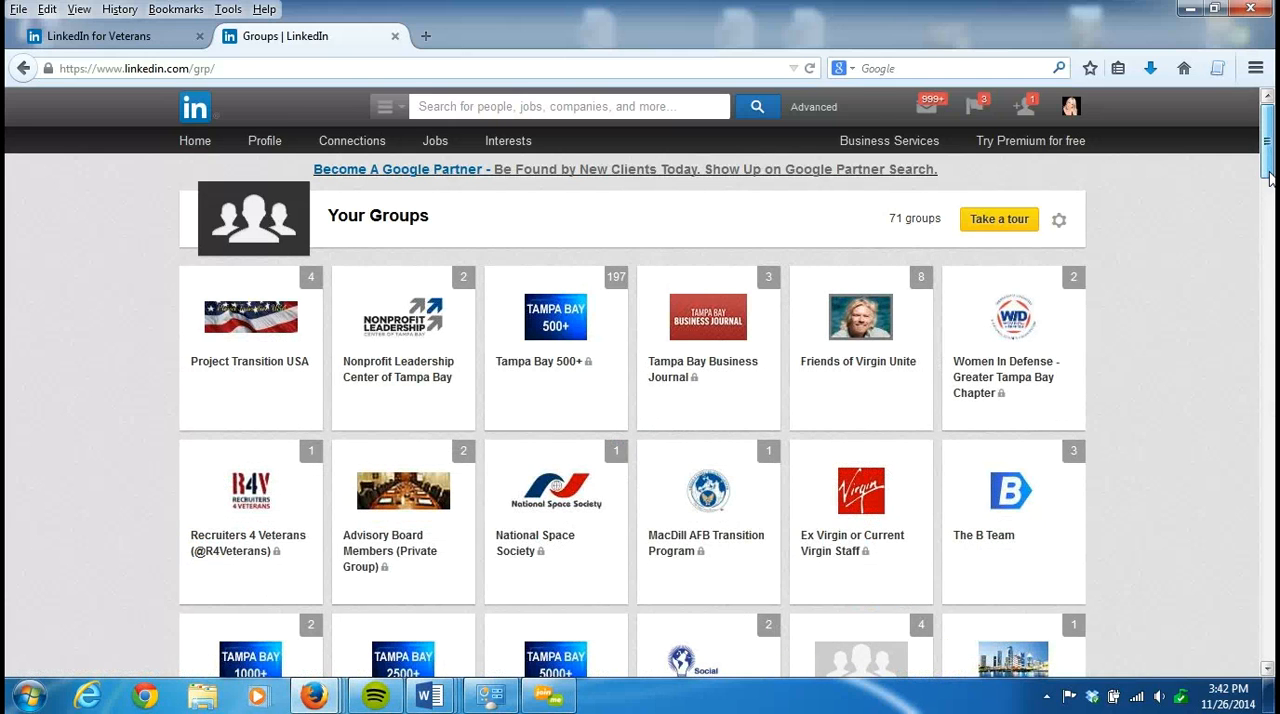
pyautogui.scroll(-5, 1271, 192)
pyautogui.scroll(-20, 1271, 192)
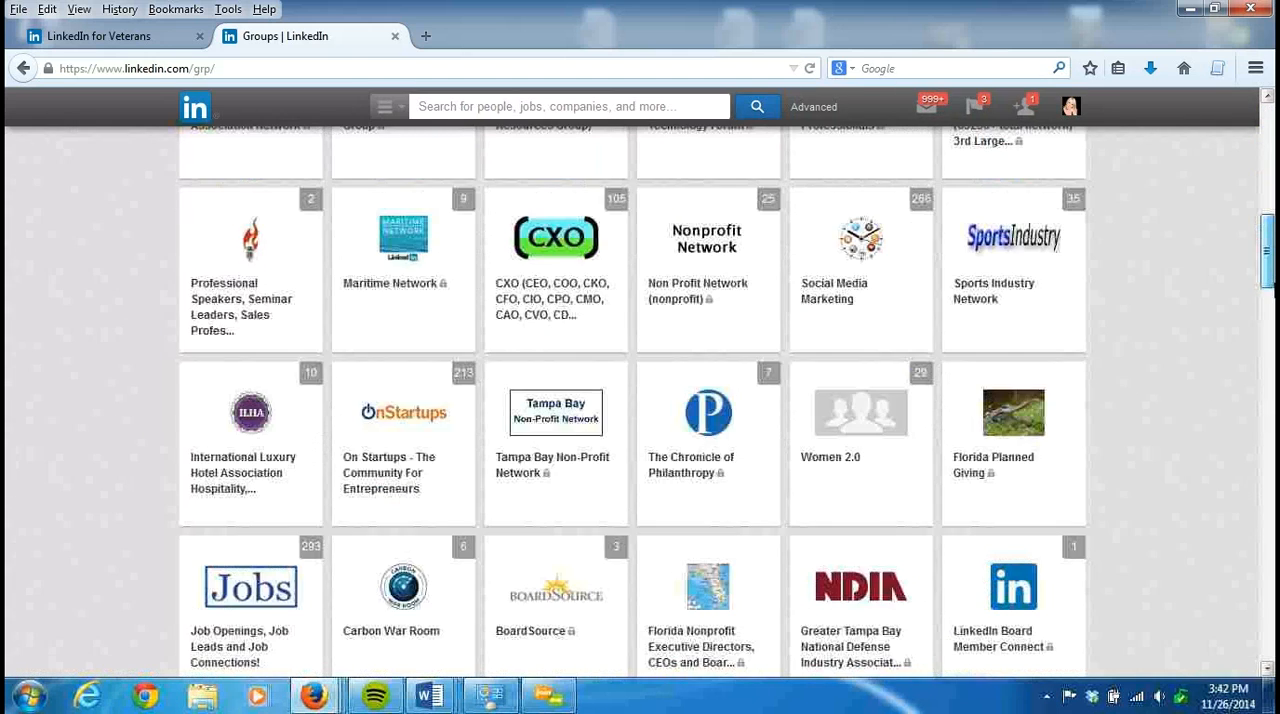
pyautogui.scroll(-10, 640, 400)
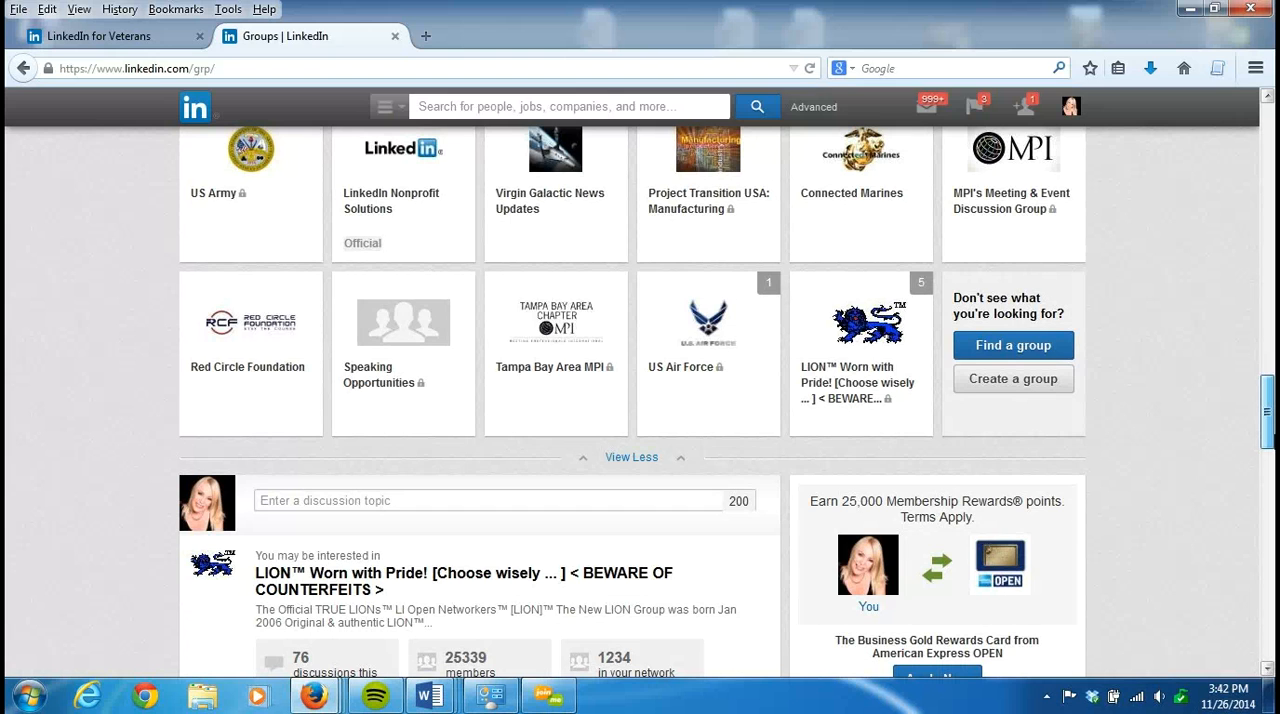
pyautogui.scroll(20, 1237, 275)
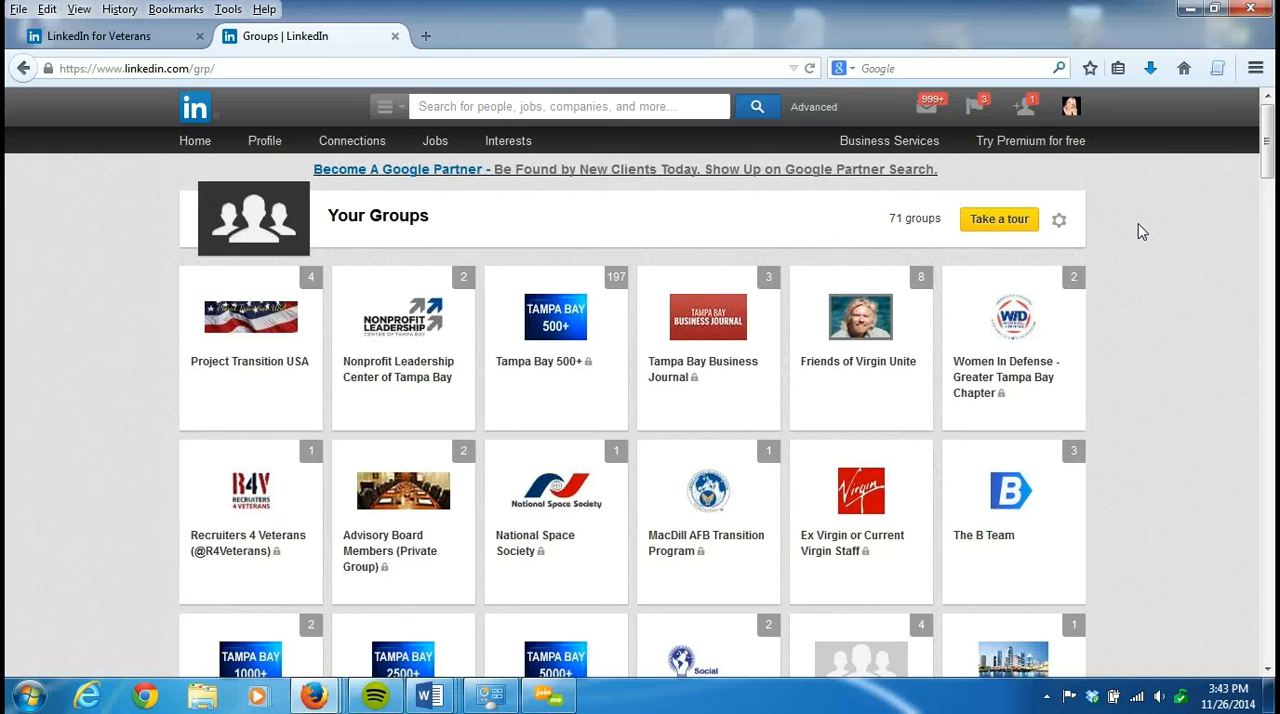
# - Open the Project Transition USA group, look through its discussions, and open the full list of its subgroups
pyautogui.click(251, 318)
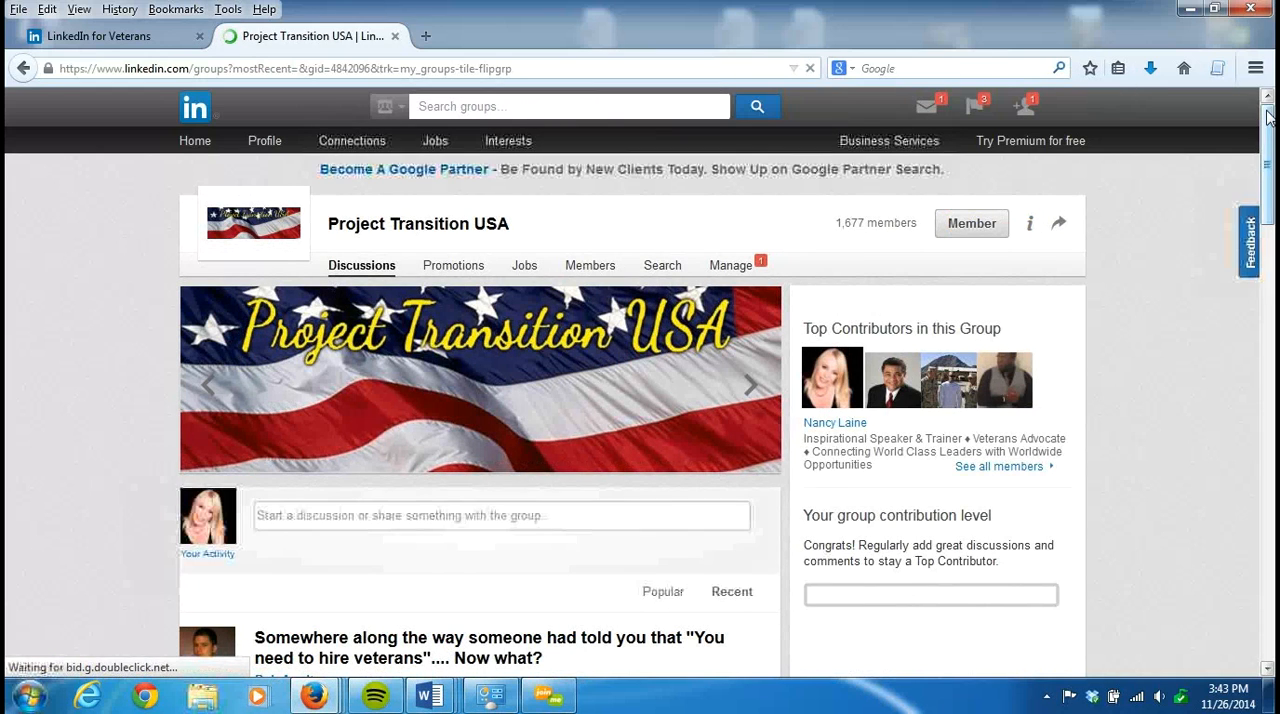
pyautogui.scroll(-10, 1272, 133)
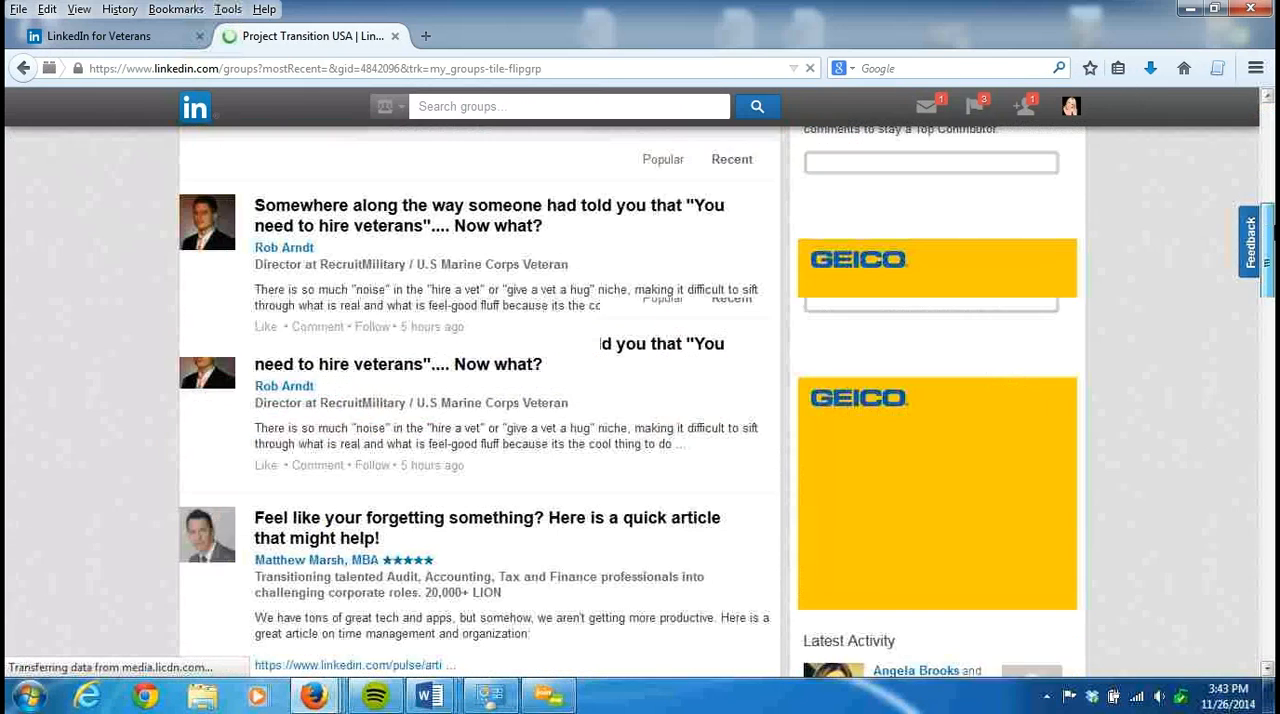
pyautogui.scroll(-15, 480, 400)
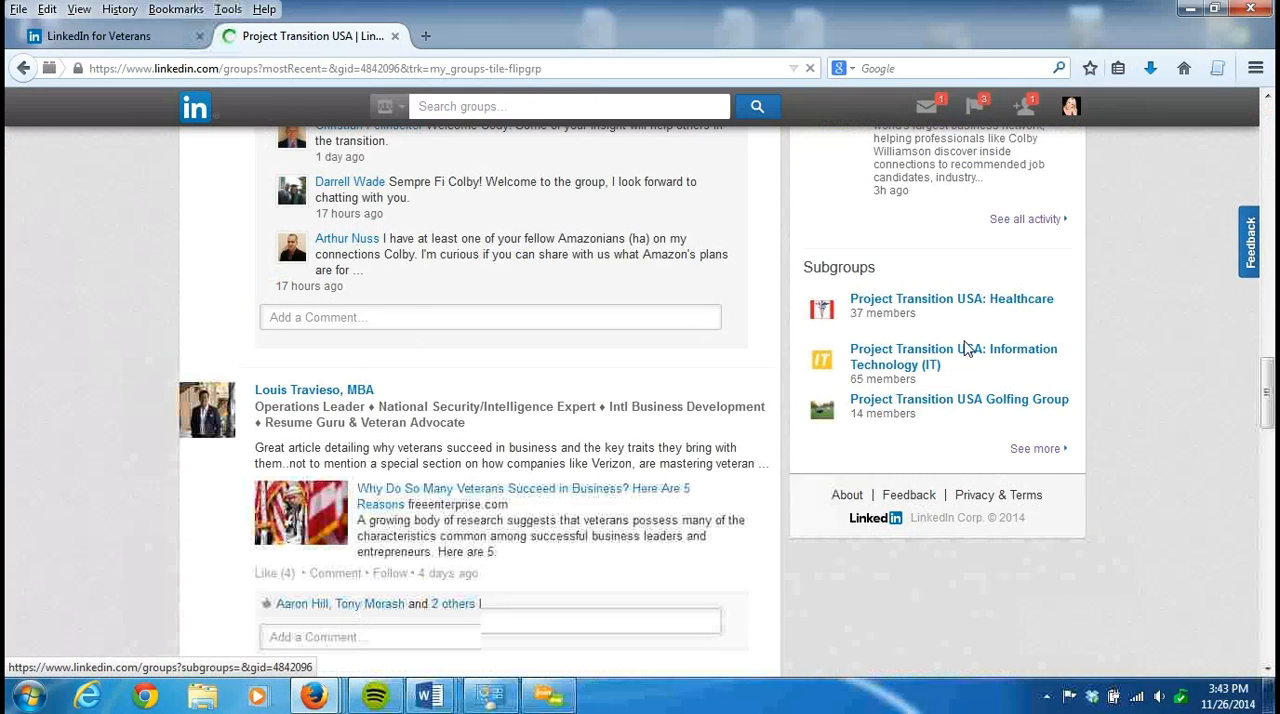
pyautogui.click(1040, 452)
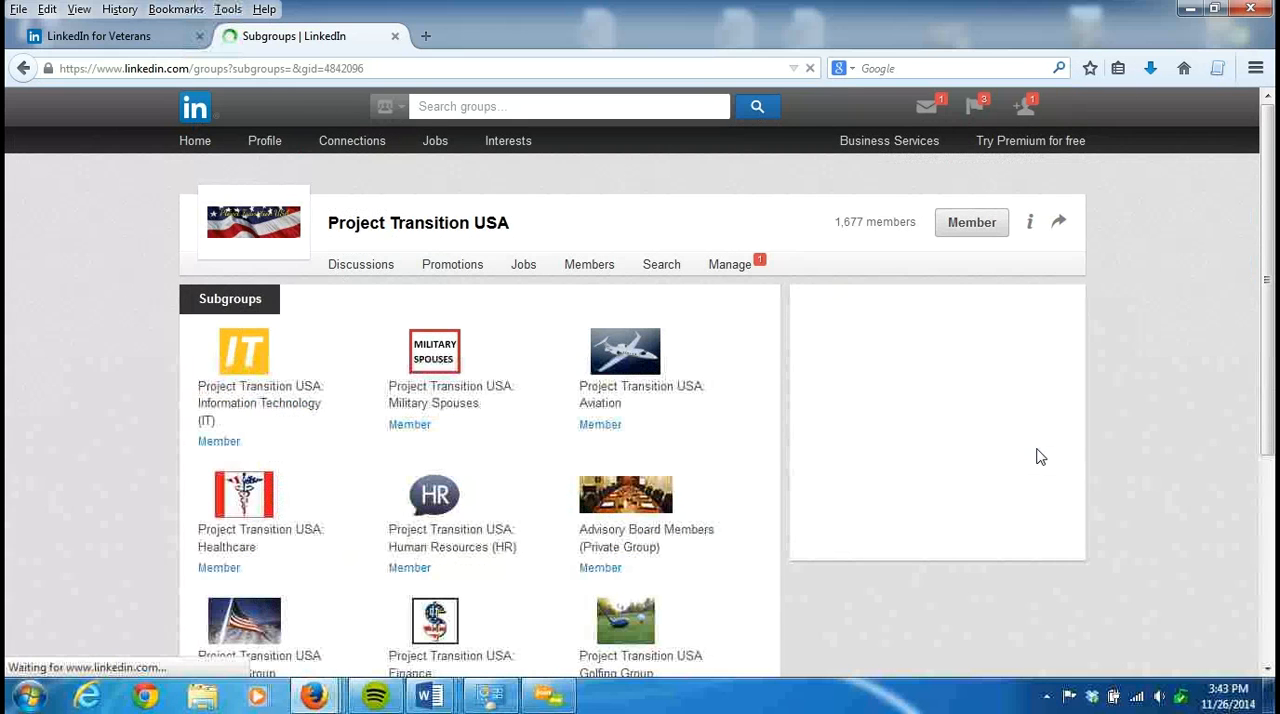
# - Look through the full list of Project Transition USA subgroups, from Information Technology down to TAP Managers
pyautogui.scroll(-3, 640, 400)
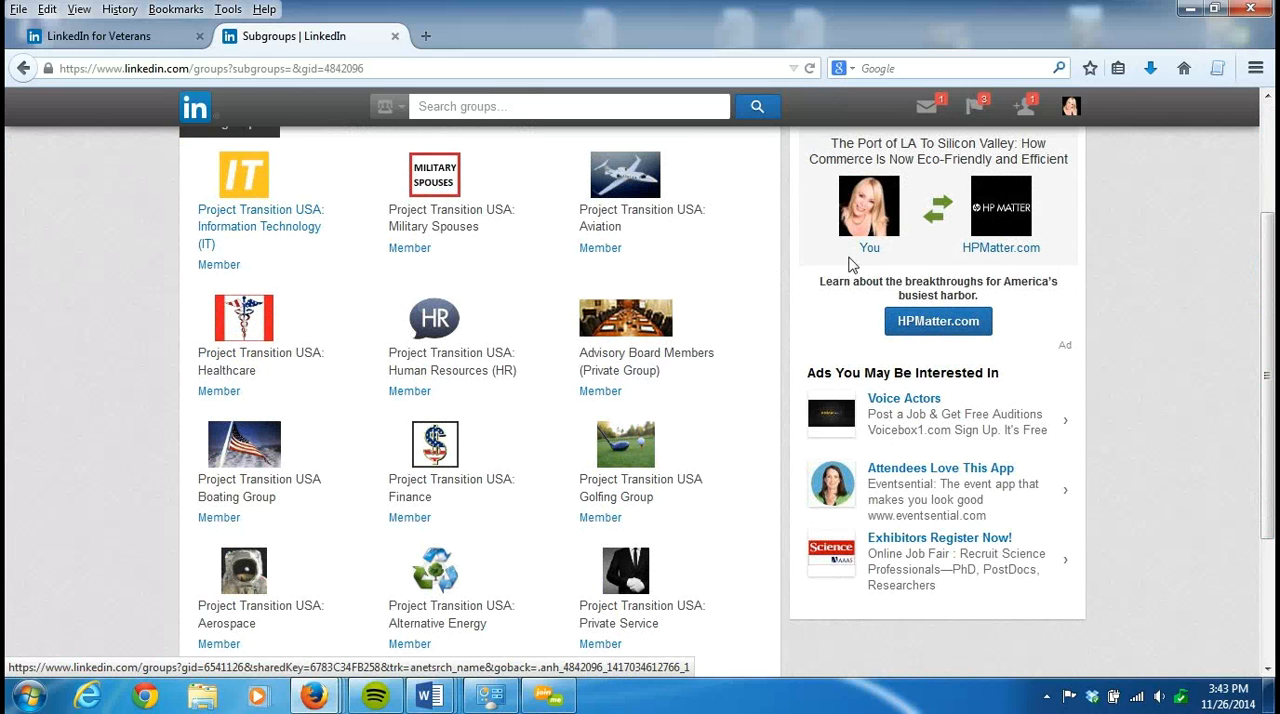
pyautogui.scroll(2, 1272, 263)
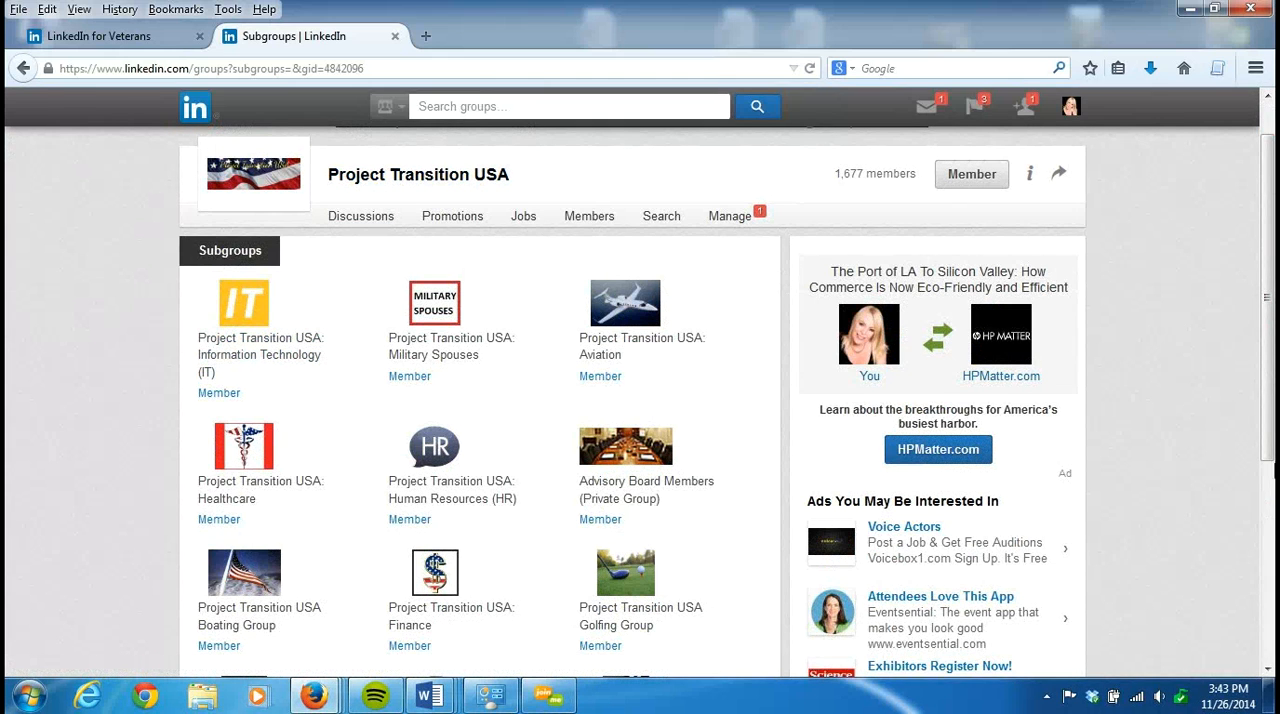
pyautogui.scroll(-4, 1268, 300)
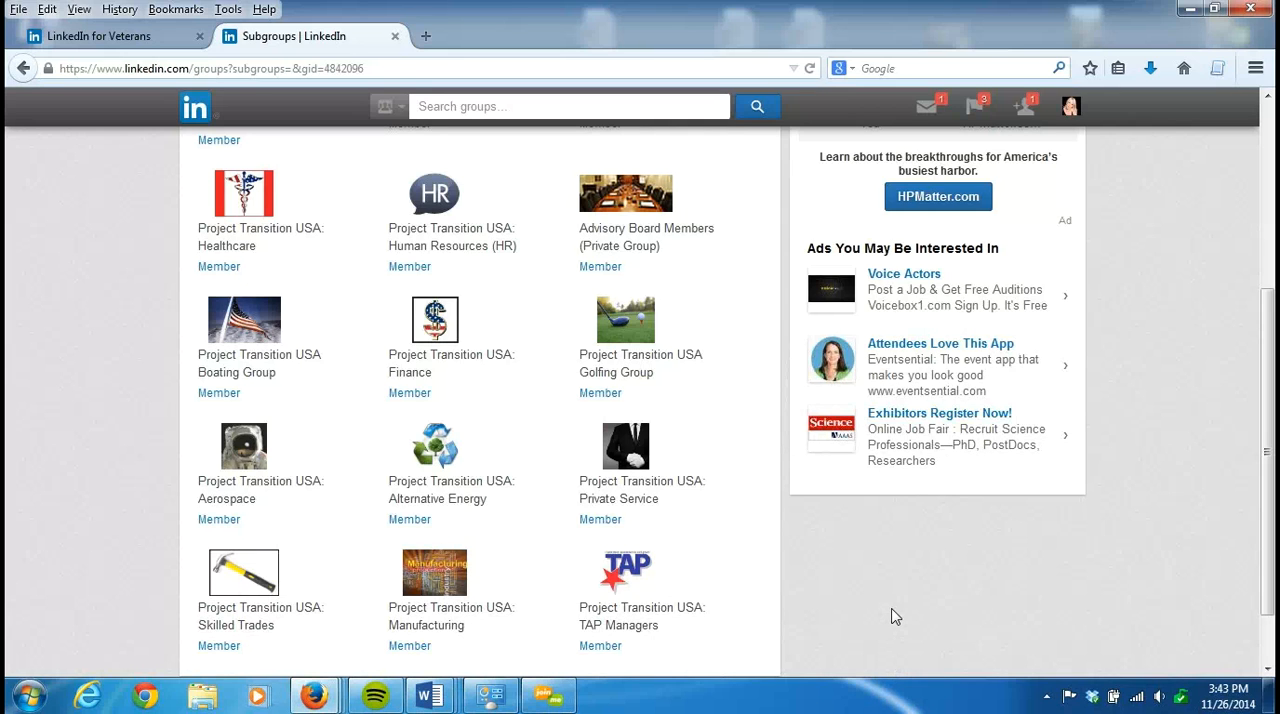
pyautogui.moveTo(1270, 497); pyautogui.dragTo(1272, 328)
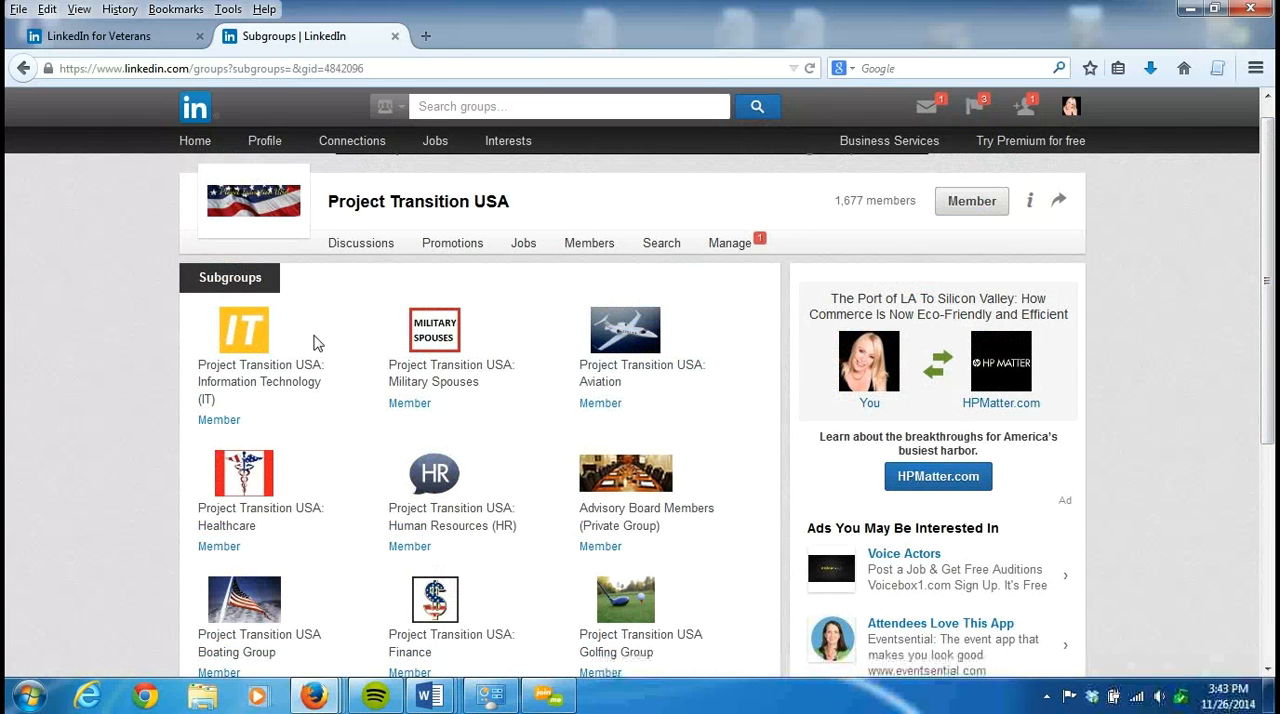
# - Look through the discussions in the Information Technology (IT) subgroup, and return to the main Project Transition USA group page
pyautogui.click(279, 373)
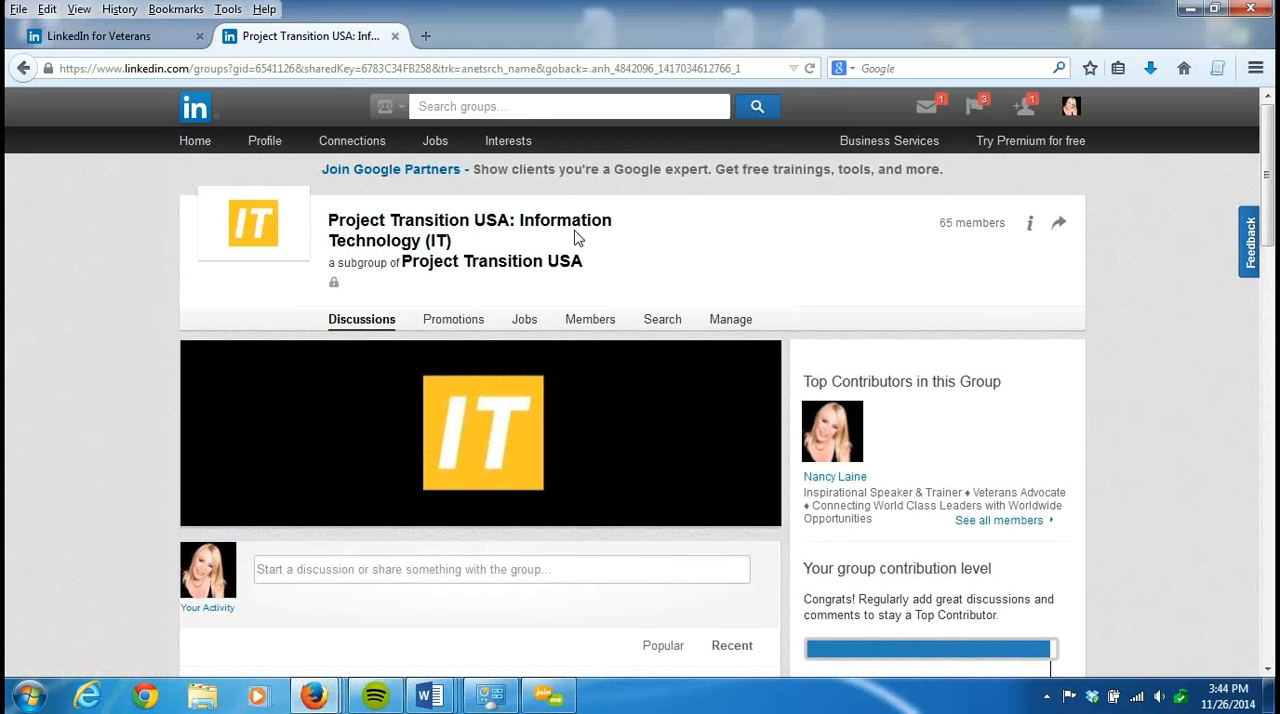
pyautogui.scroll(-2, 1270, 260)
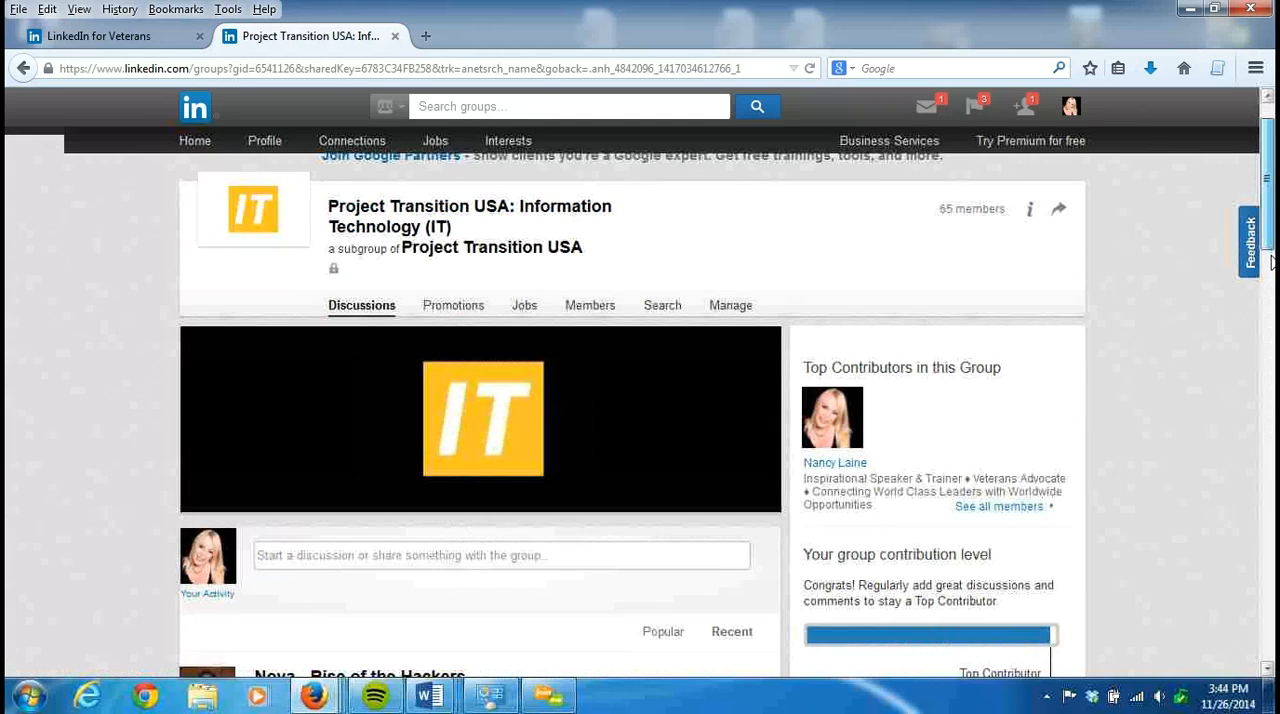
pyautogui.moveTo(1272, 268); pyautogui.dragTo(1274, 310)
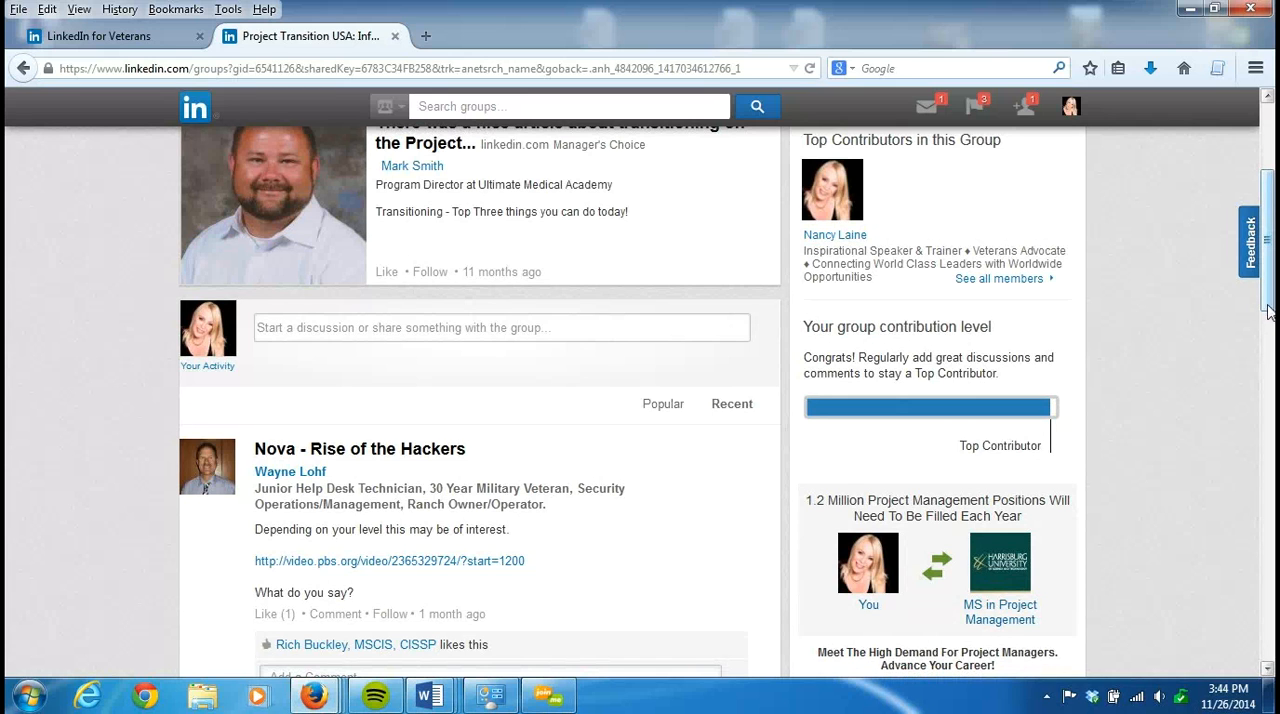
pyautogui.moveTo(1273, 310); pyautogui.dragTo(1273, 242)
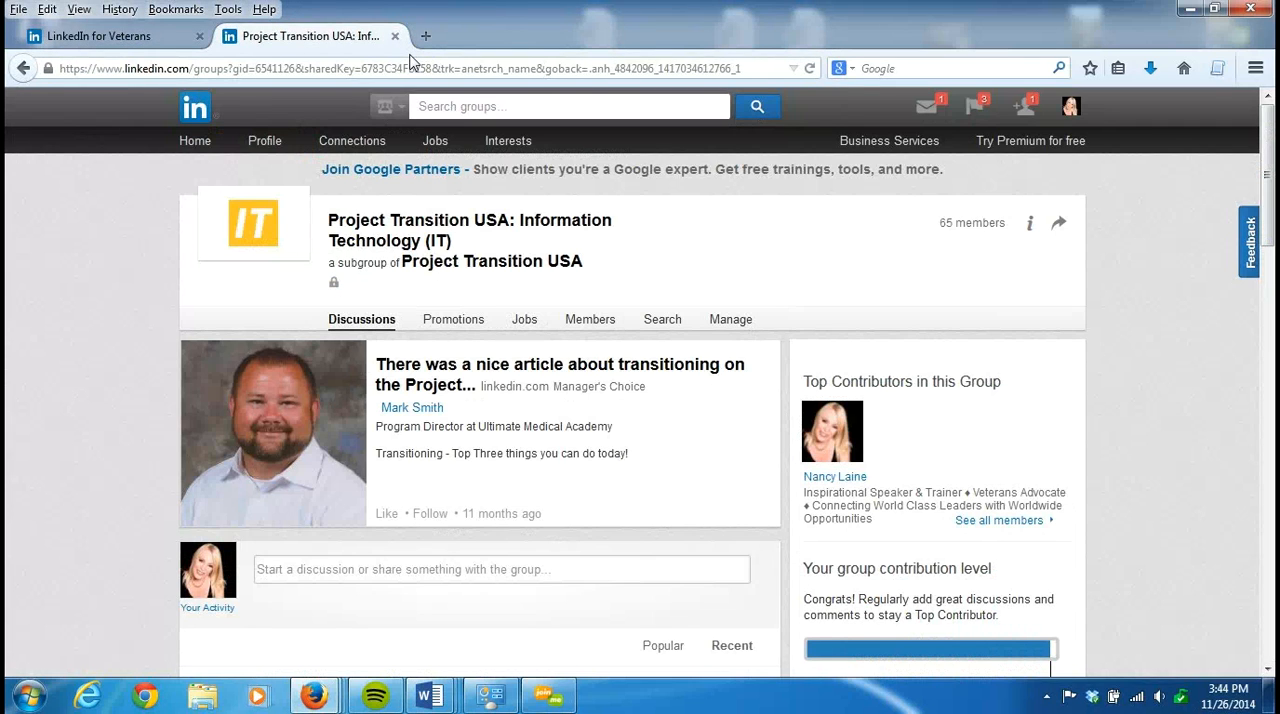
pyautogui.click(23, 69)
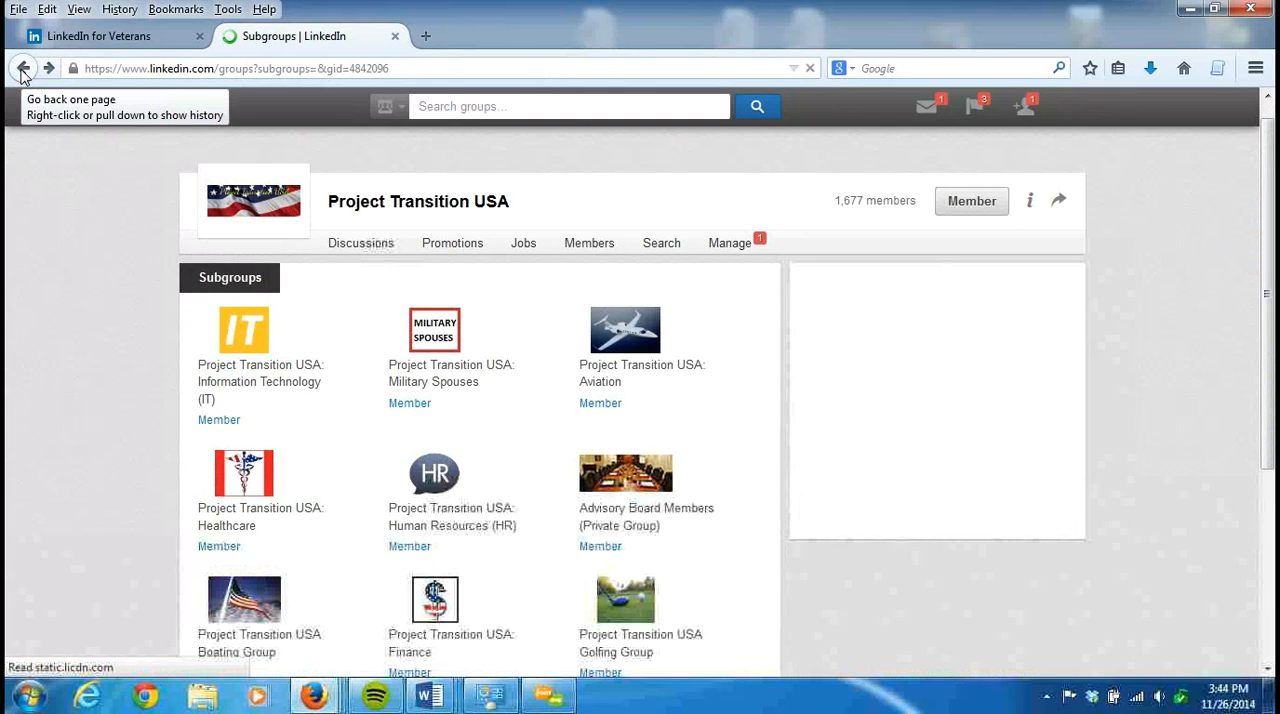
pyautogui.click(23, 69)
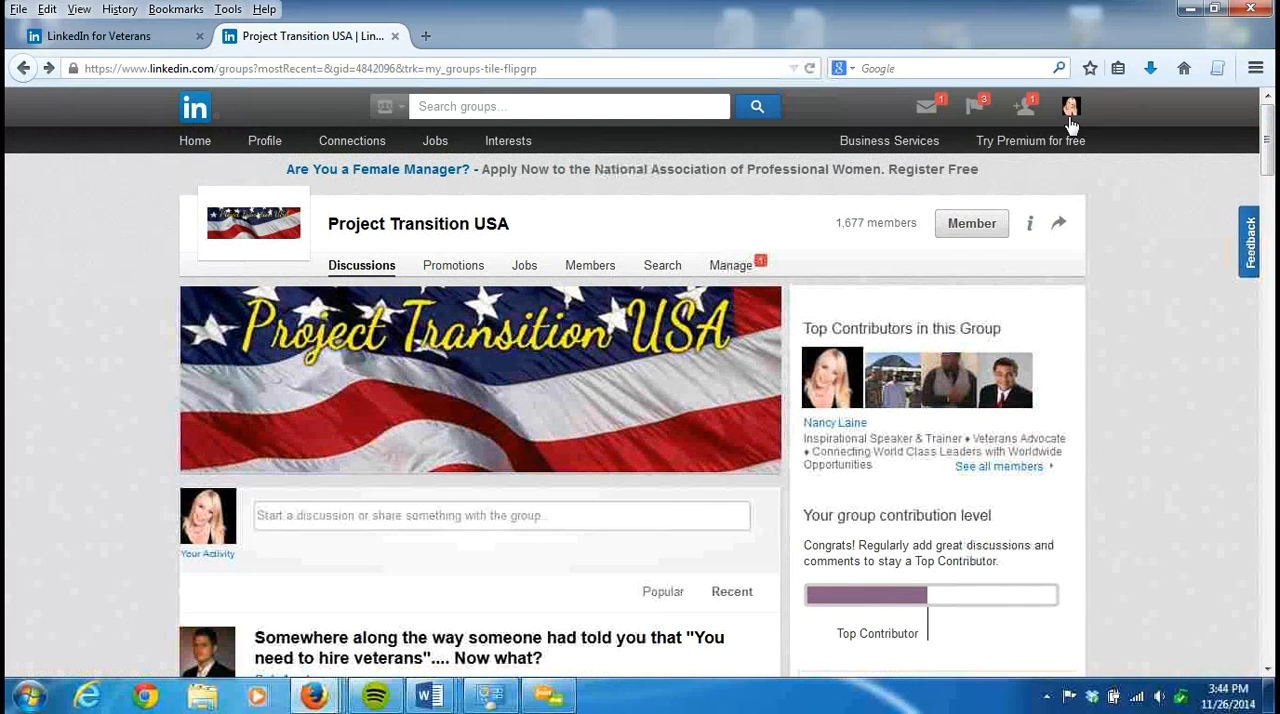
# - Open the account's Privacy & Settings page and look over the account menu options, including Help Center
pyautogui.moveTo(1071, 120)
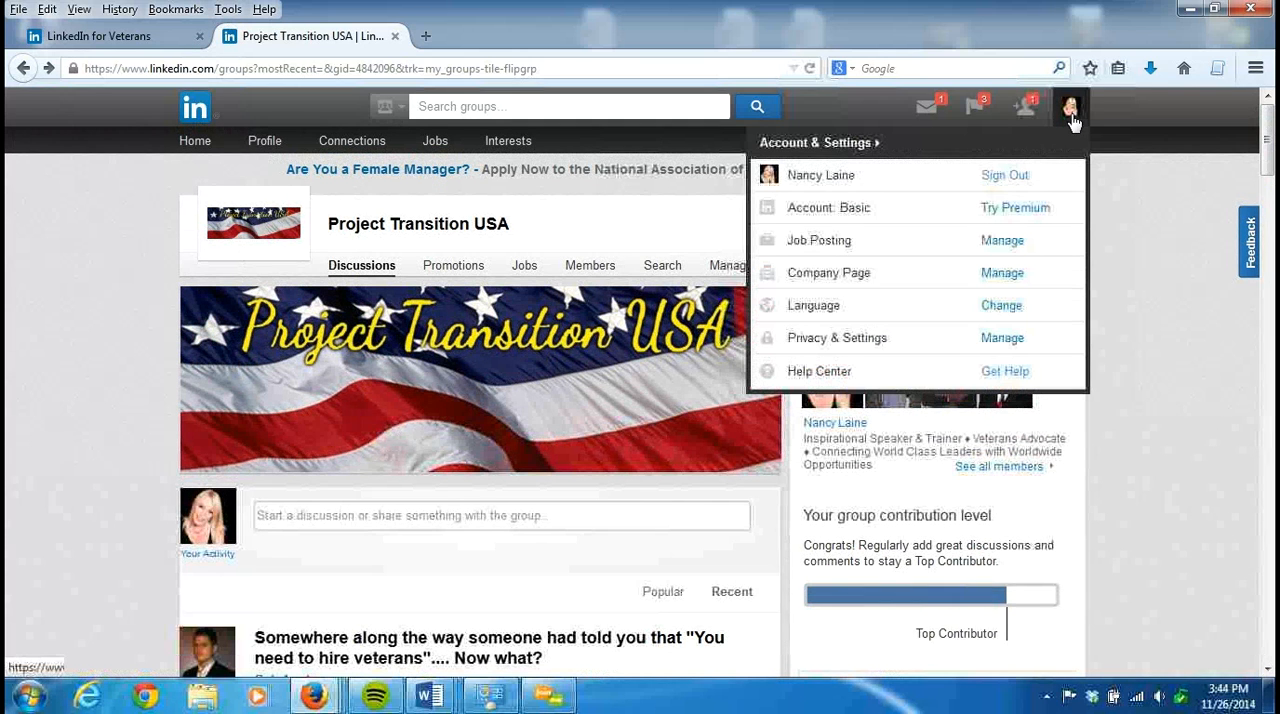
pyautogui.click(844, 346)
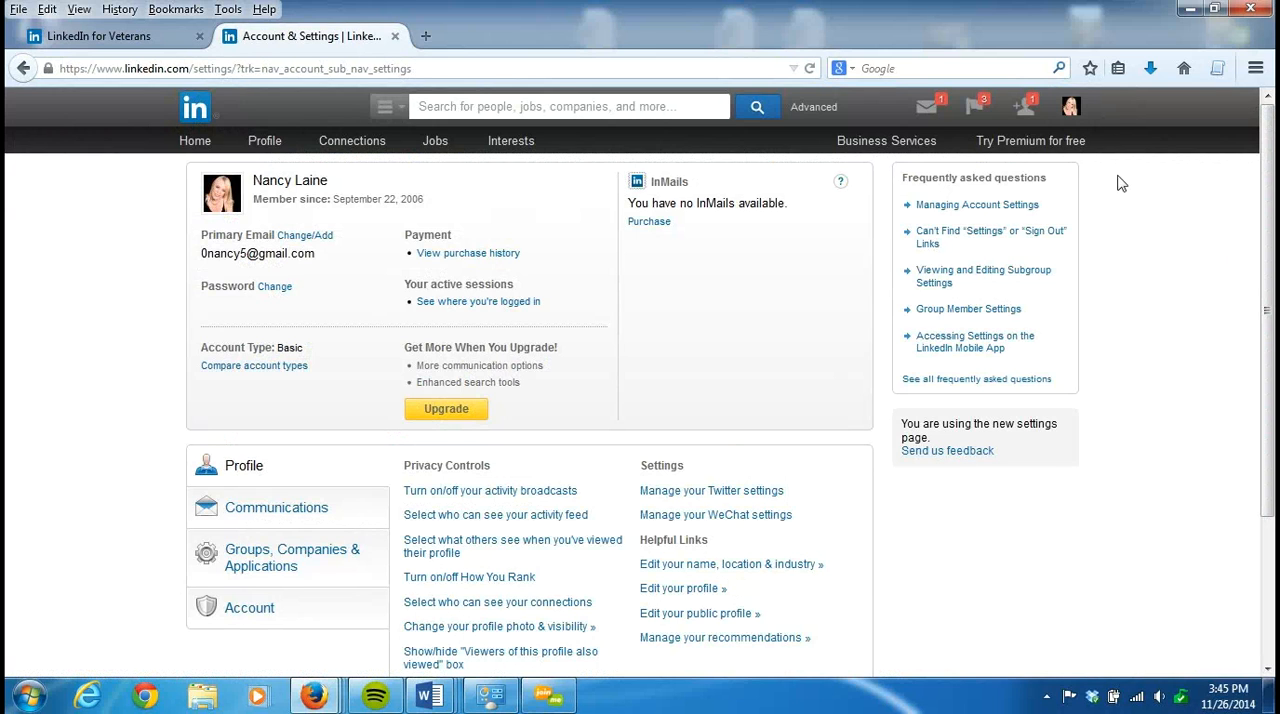
pyautogui.moveTo(1070, 110)
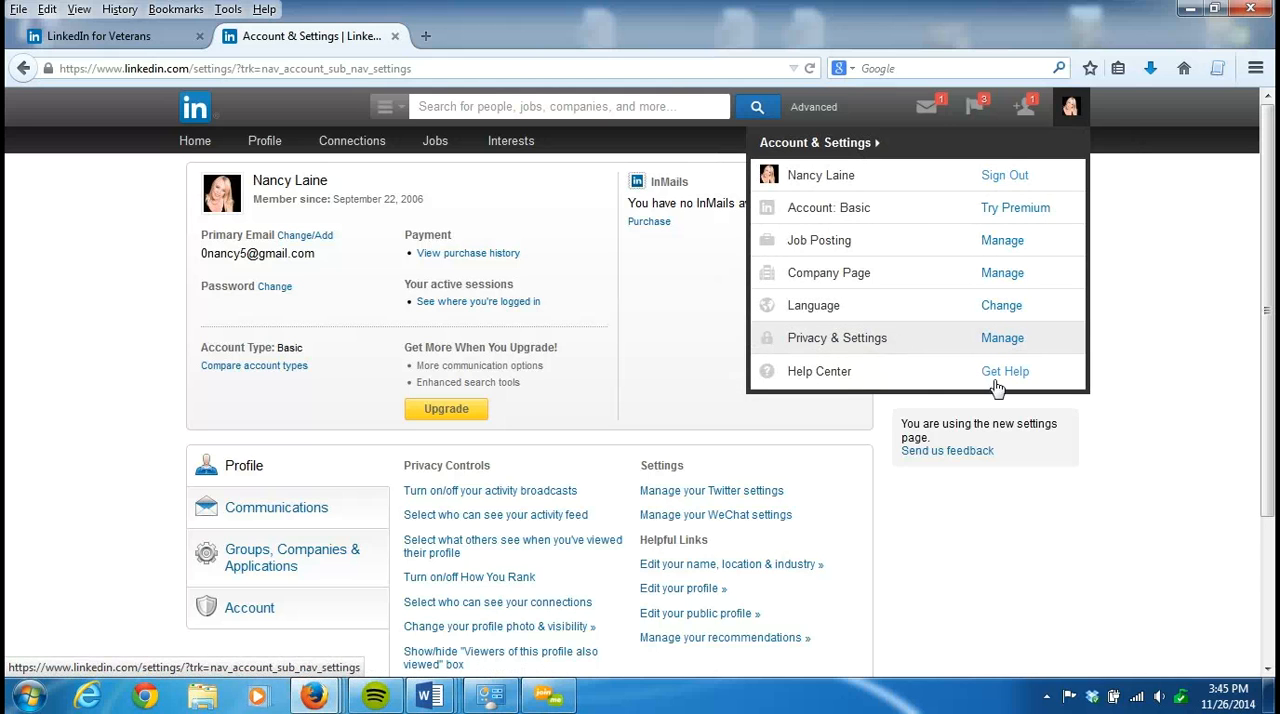
pyautogui.moveTo(1270, 322); pyautogui.dragTo(1270, 240)
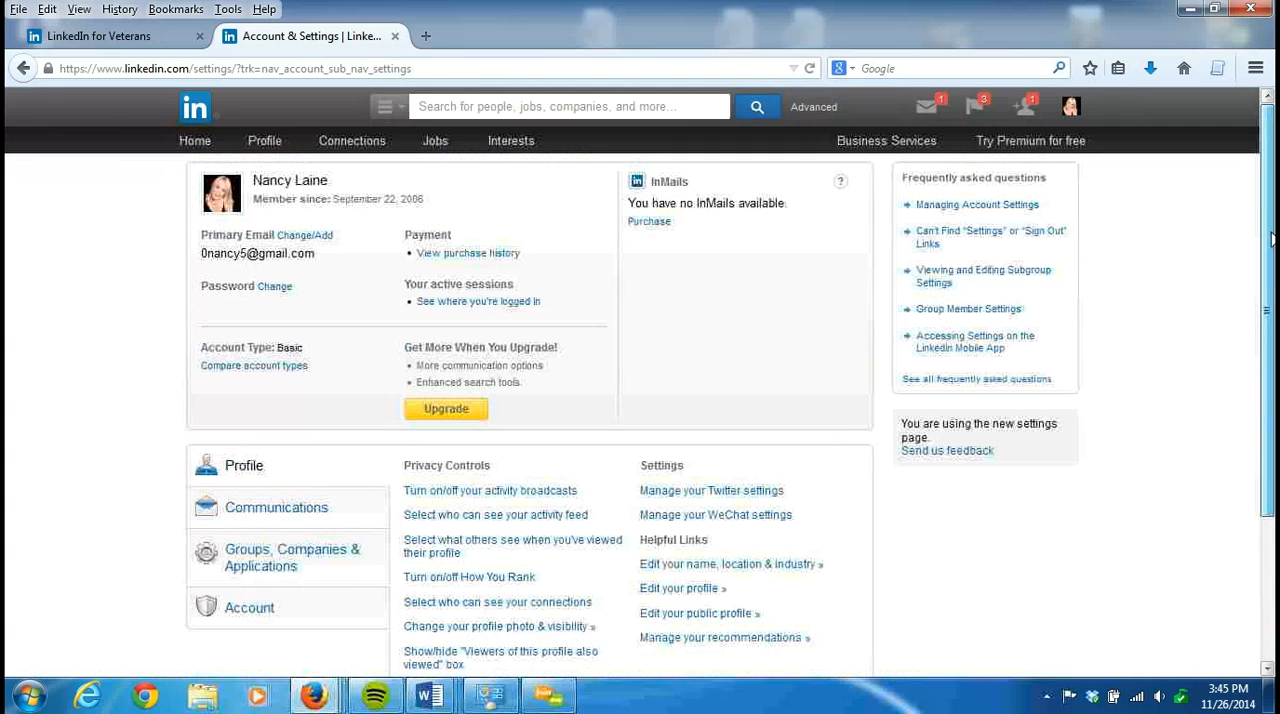